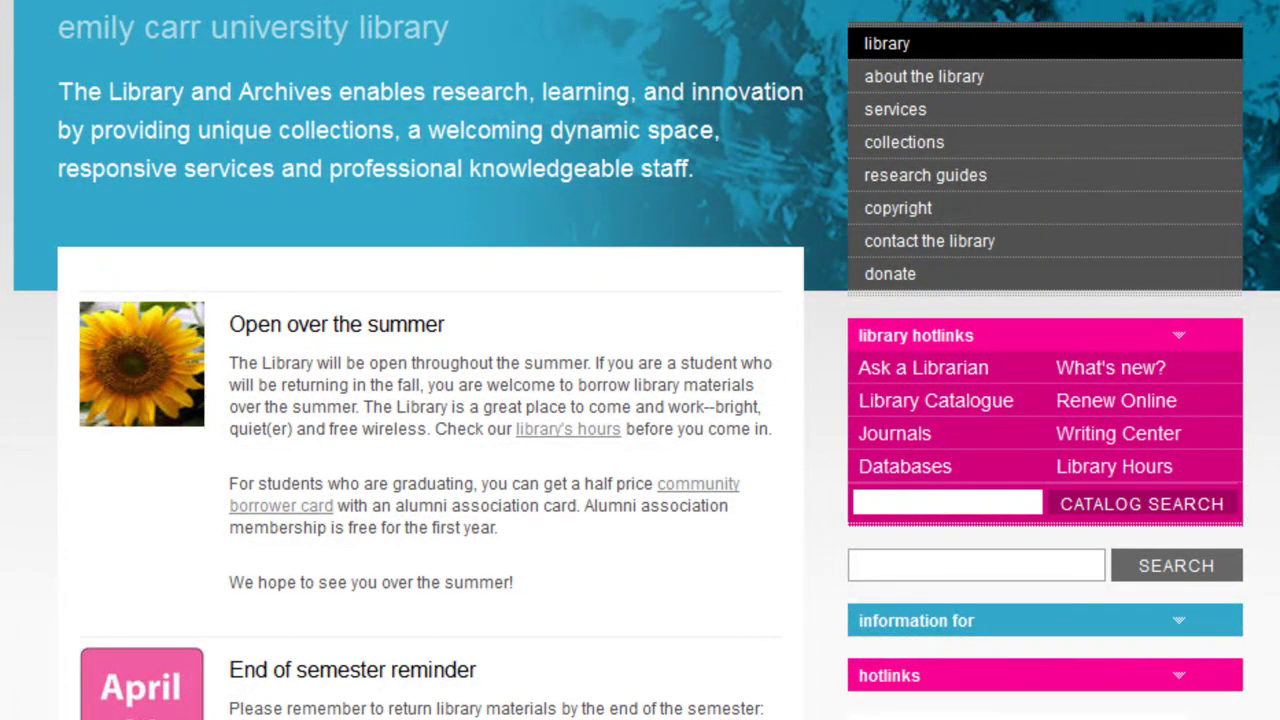
Open the Library Catalogue from the hotlinks box on the library homepage
click(1007, 405)
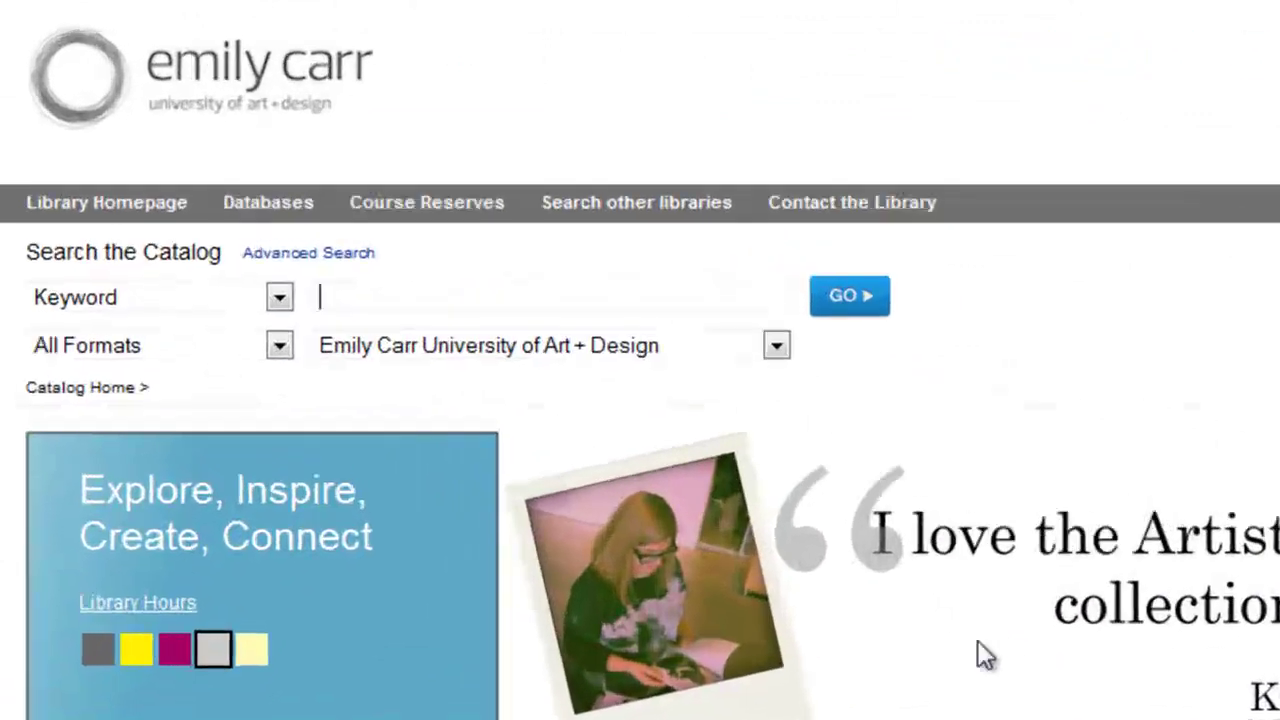
Enter the artist's full name, trying Subject and Author types before settling on Keyword
text(myfa)
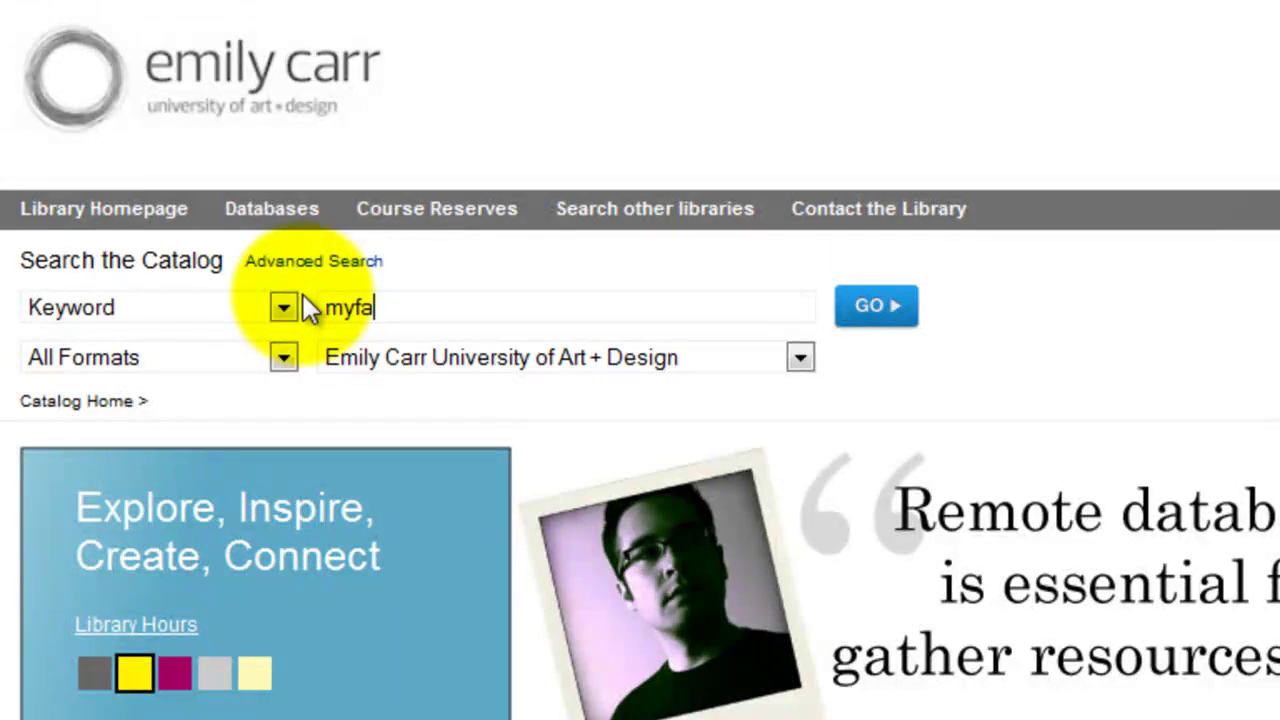
text(nwy macleod)
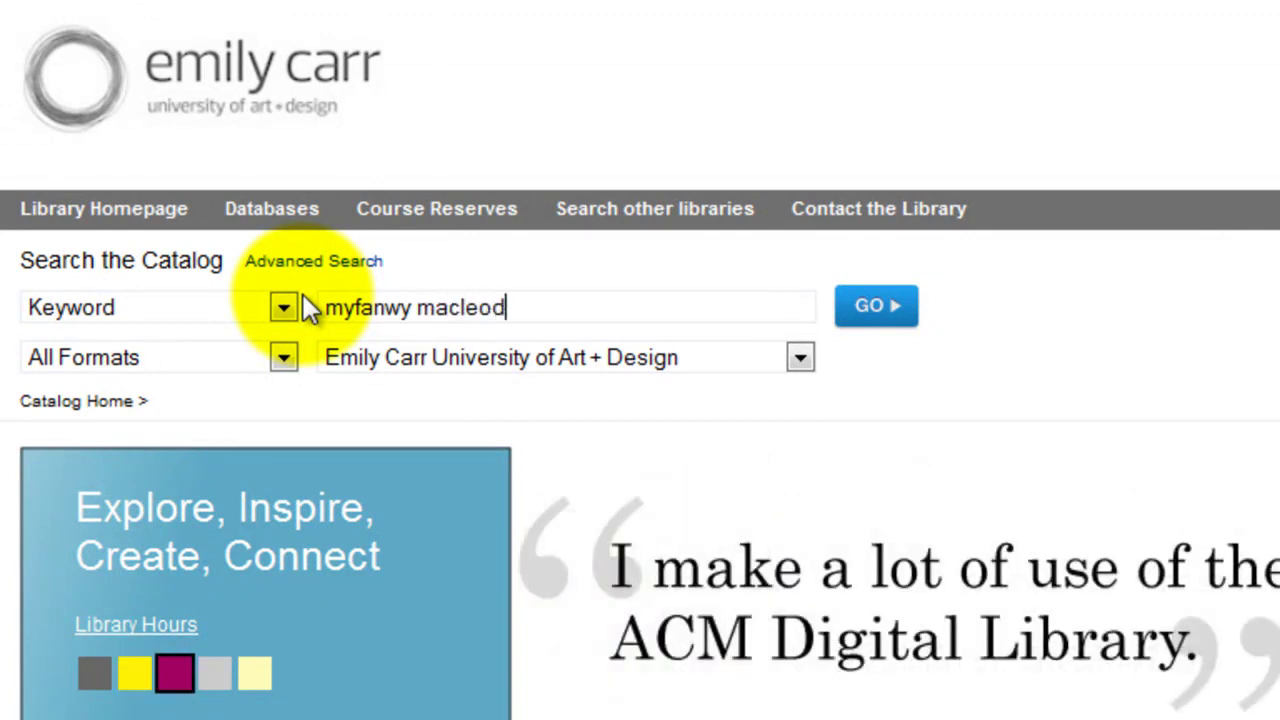
click(285, 308)
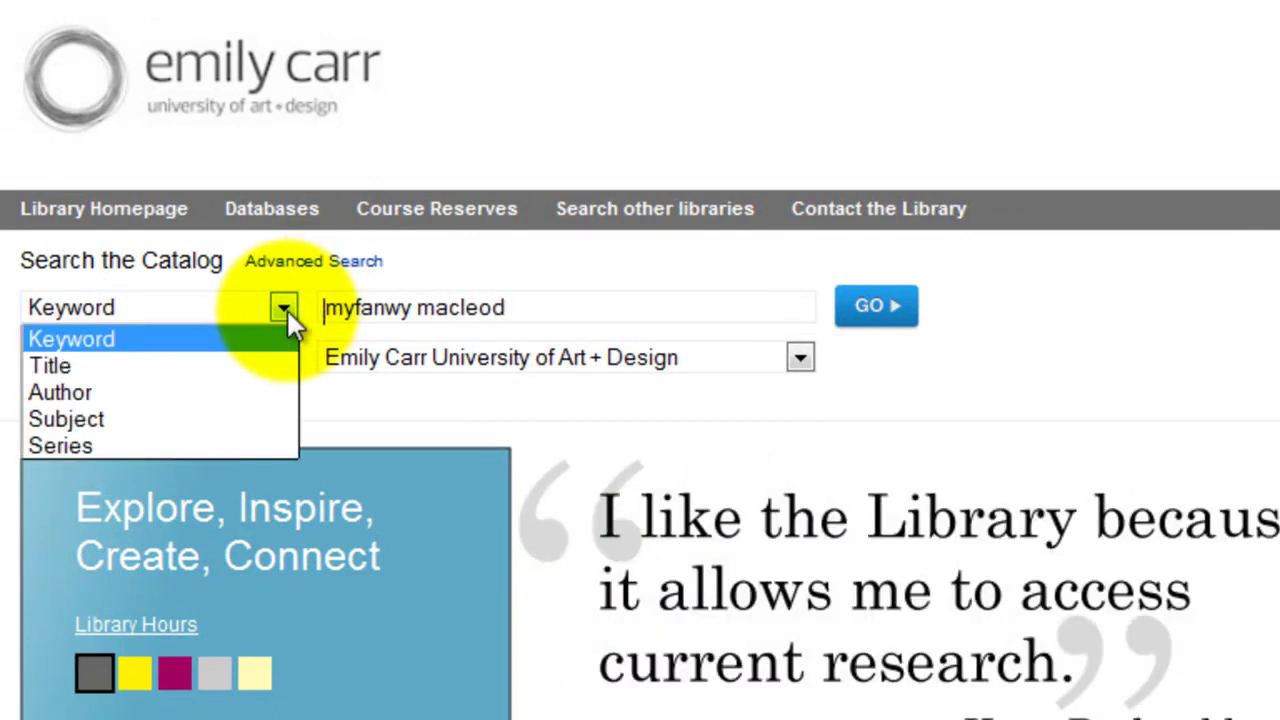
click(248, 413)
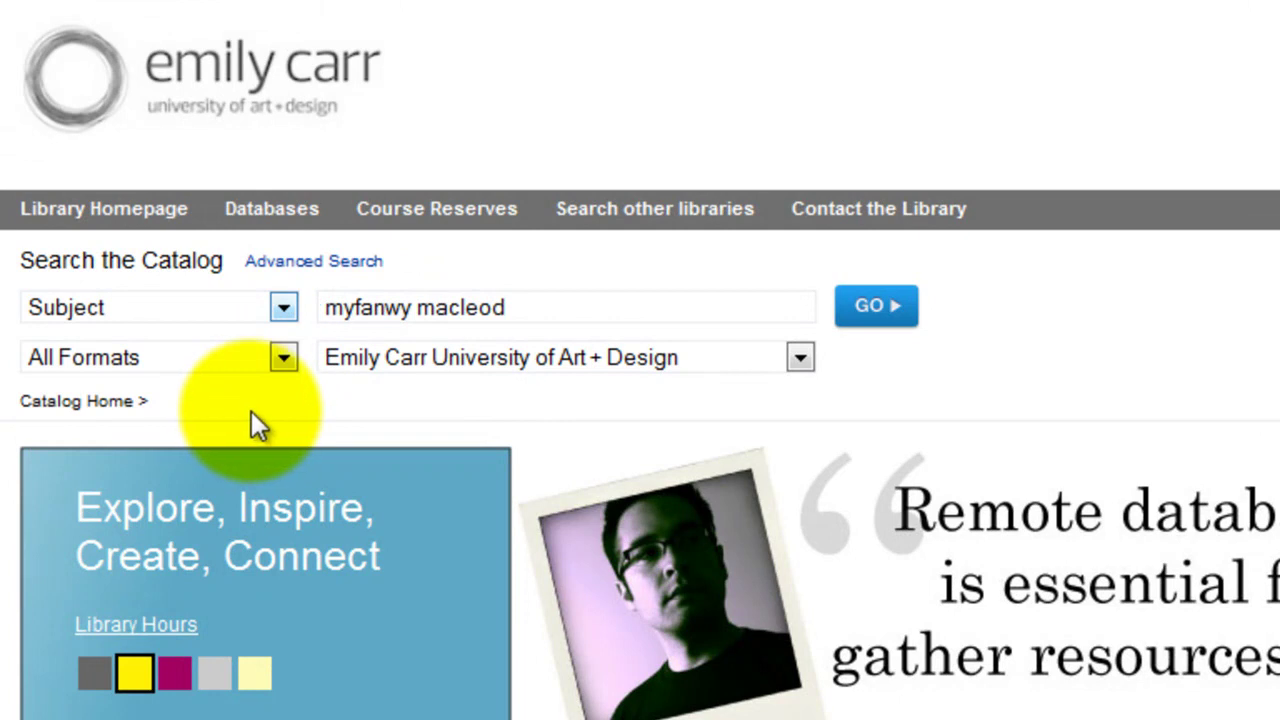
click(284, 310)
click(239, 389)
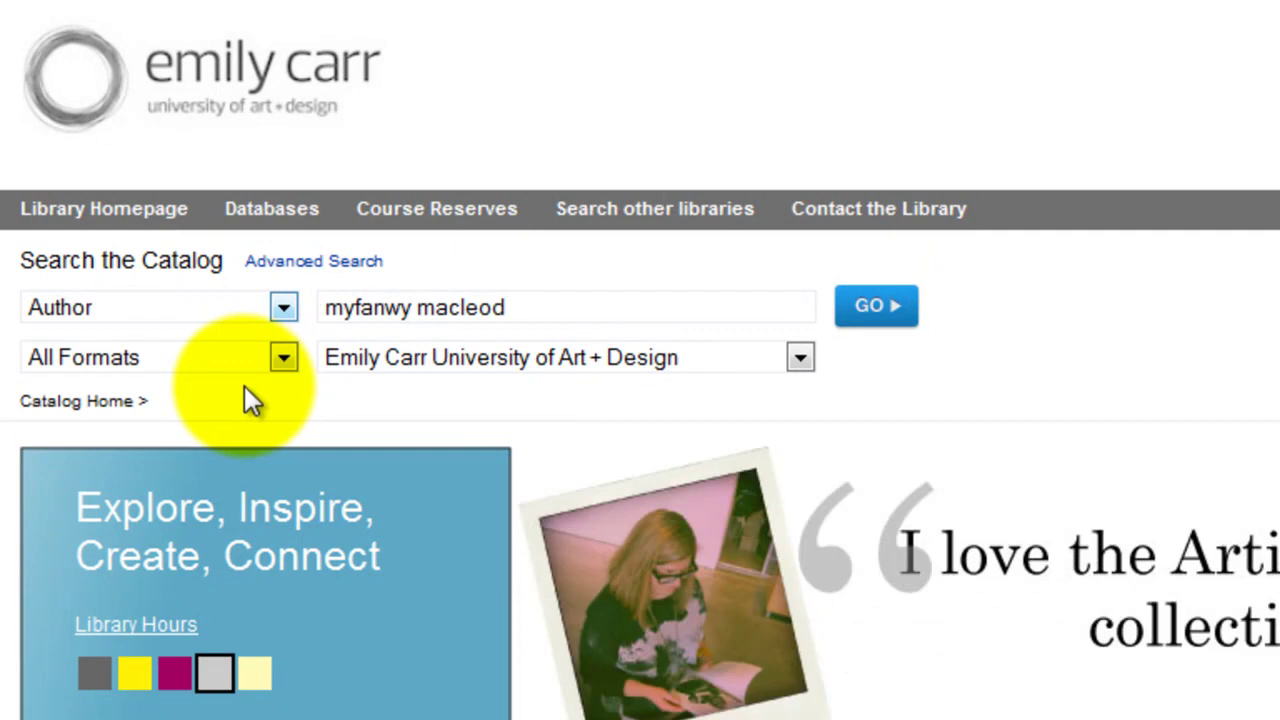
click(285, 307)
click(277, 339)
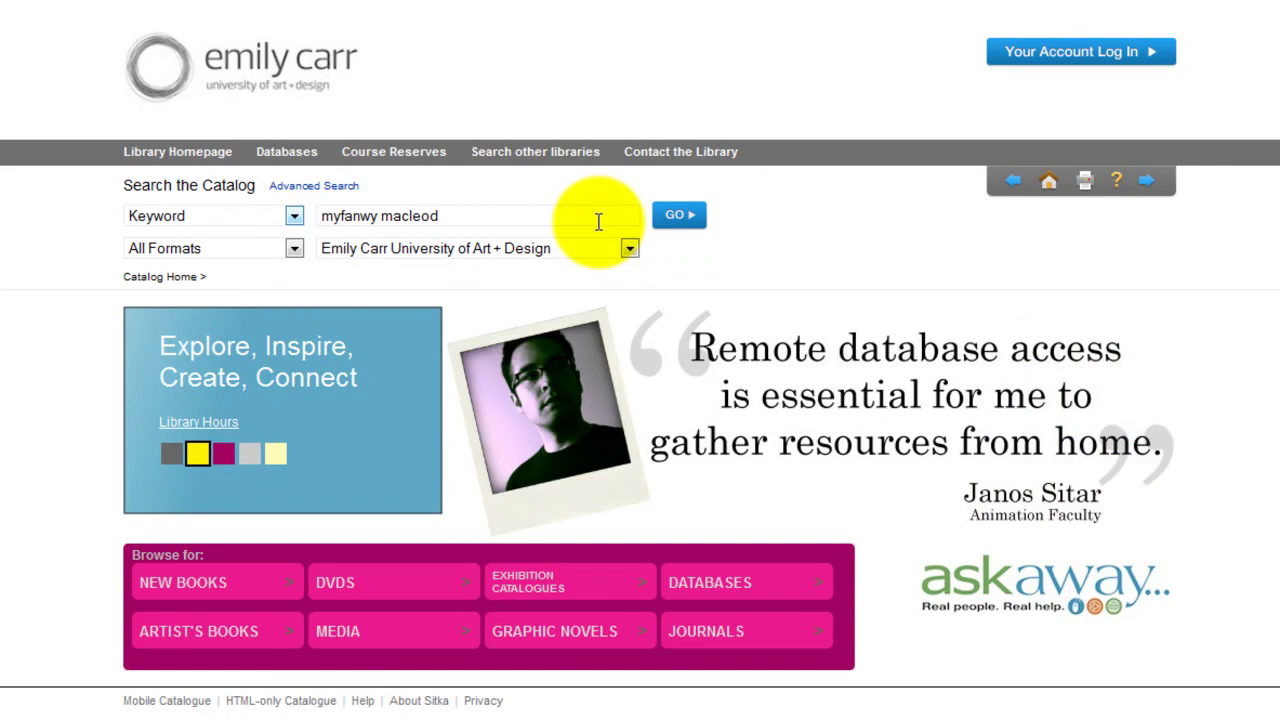
Run the artist keyword search, review its 9 results, then return to catalogue home
click(662, 222)
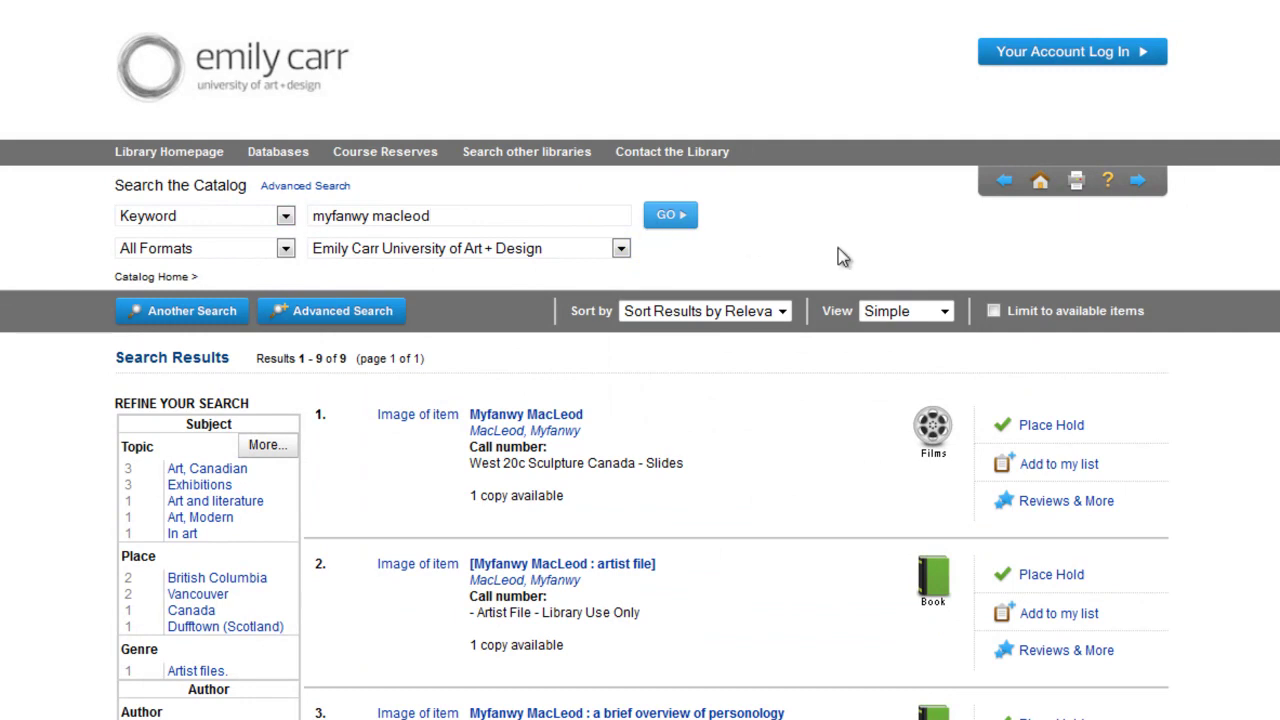
scroll(1223, 275, down, 2)
scroll(640, 400, down, 3)
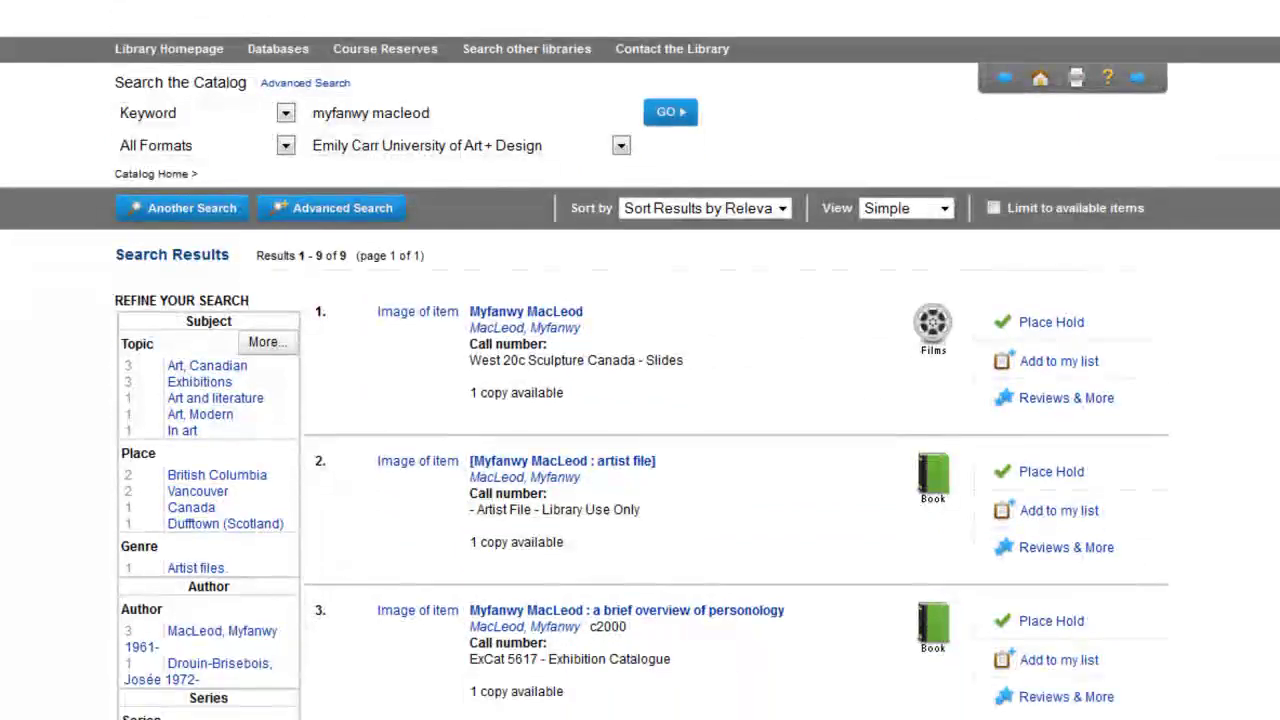
scroll(640, 400, down, 3)
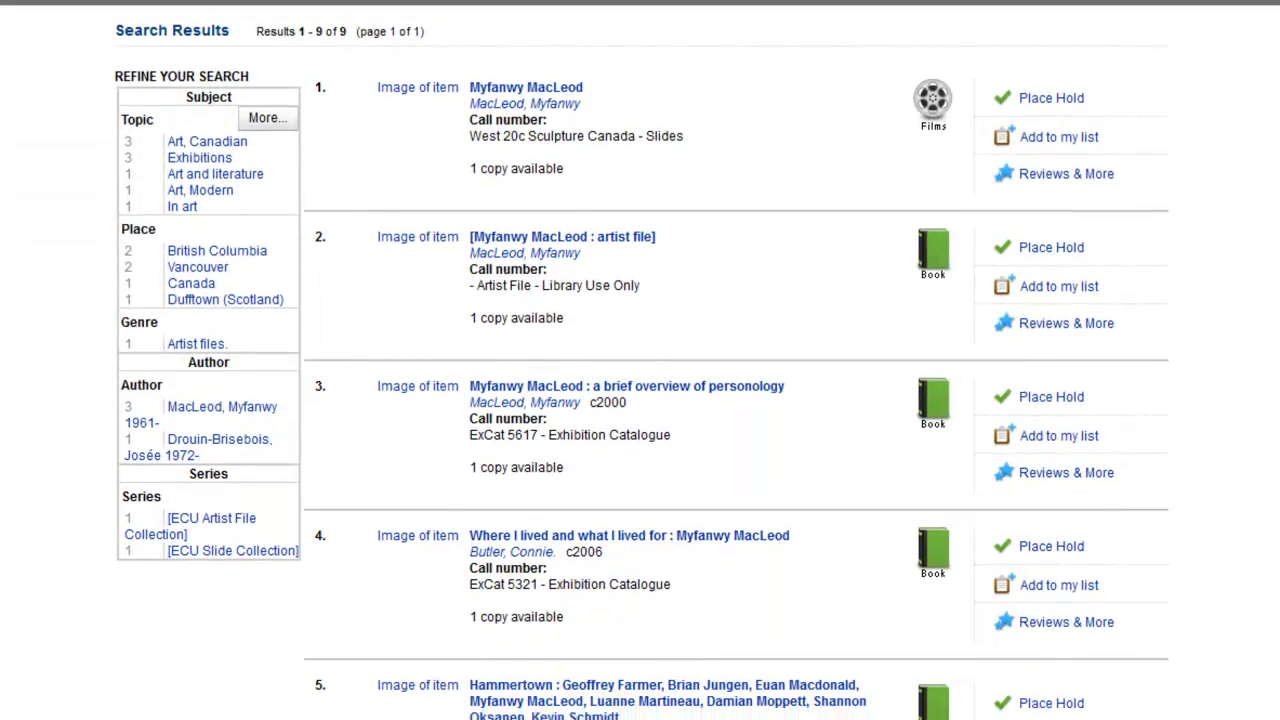
scroll(640, 400, down, 2)
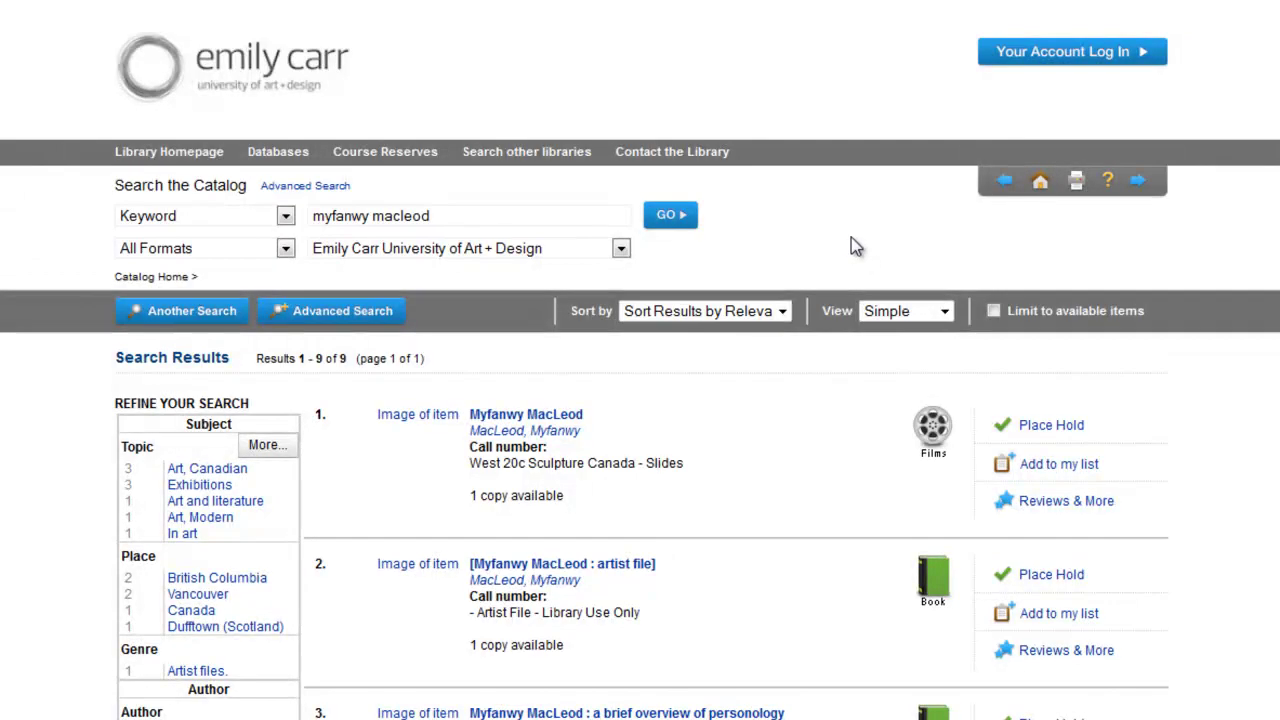
click(1040, 182)
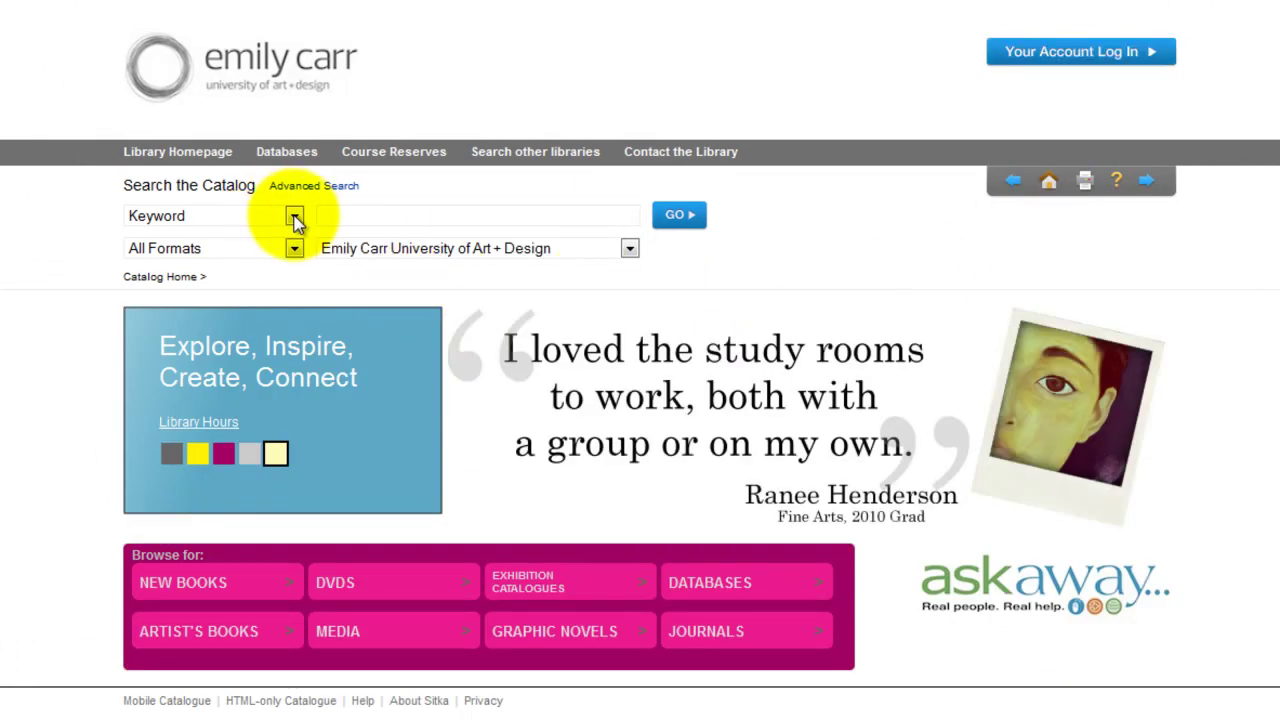
Run a Series search for "artist file" and scroll through its 1139 results
click(295, 218)
click(286, 303)
click(379, 218)
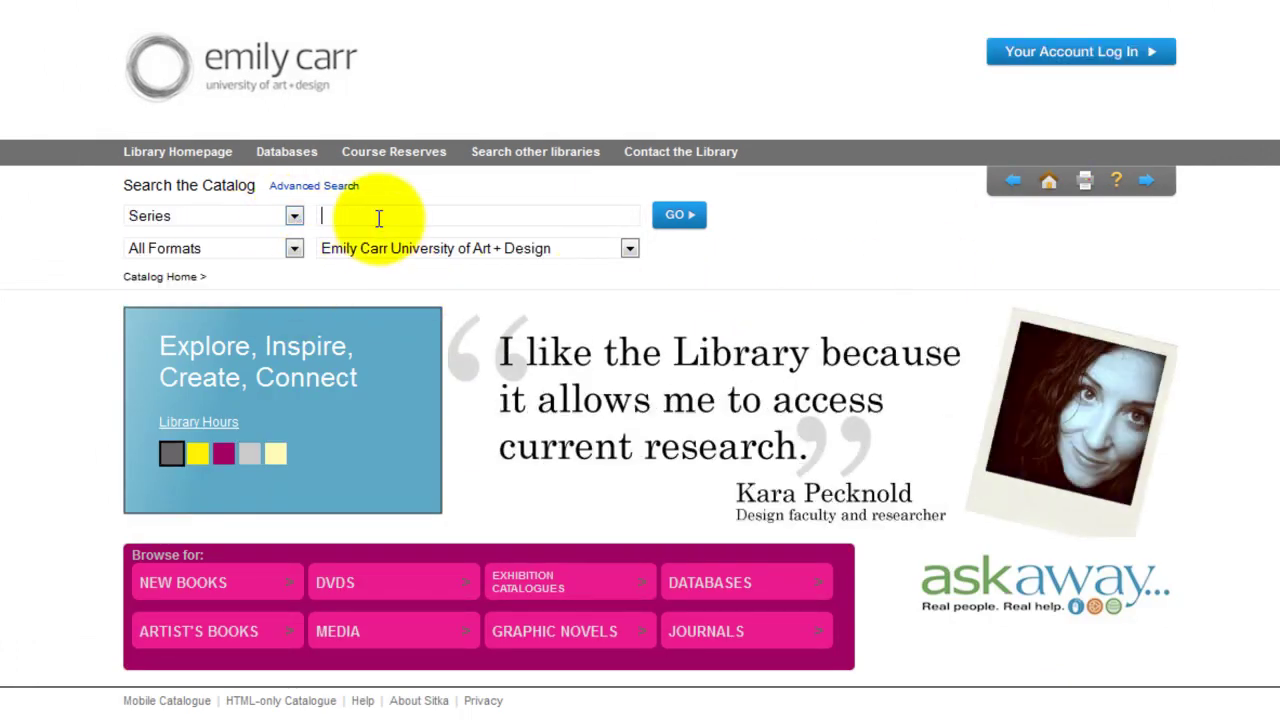
text("ar)
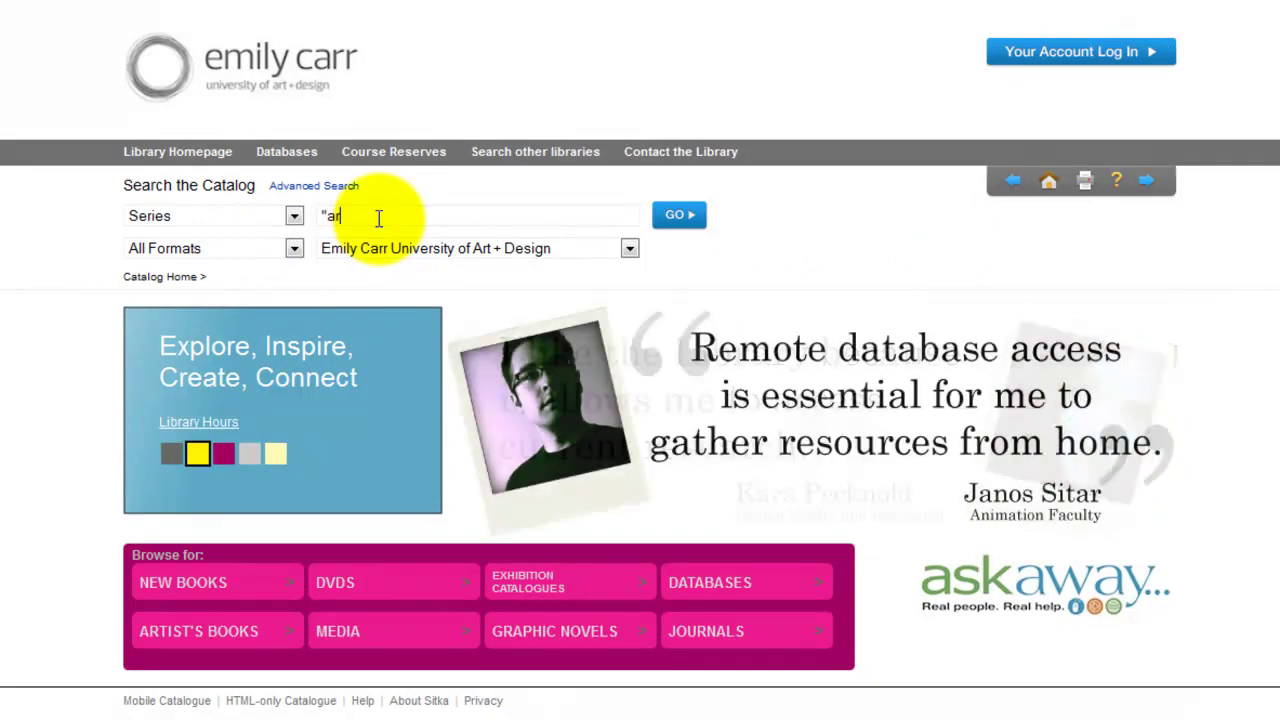
text(tist file")
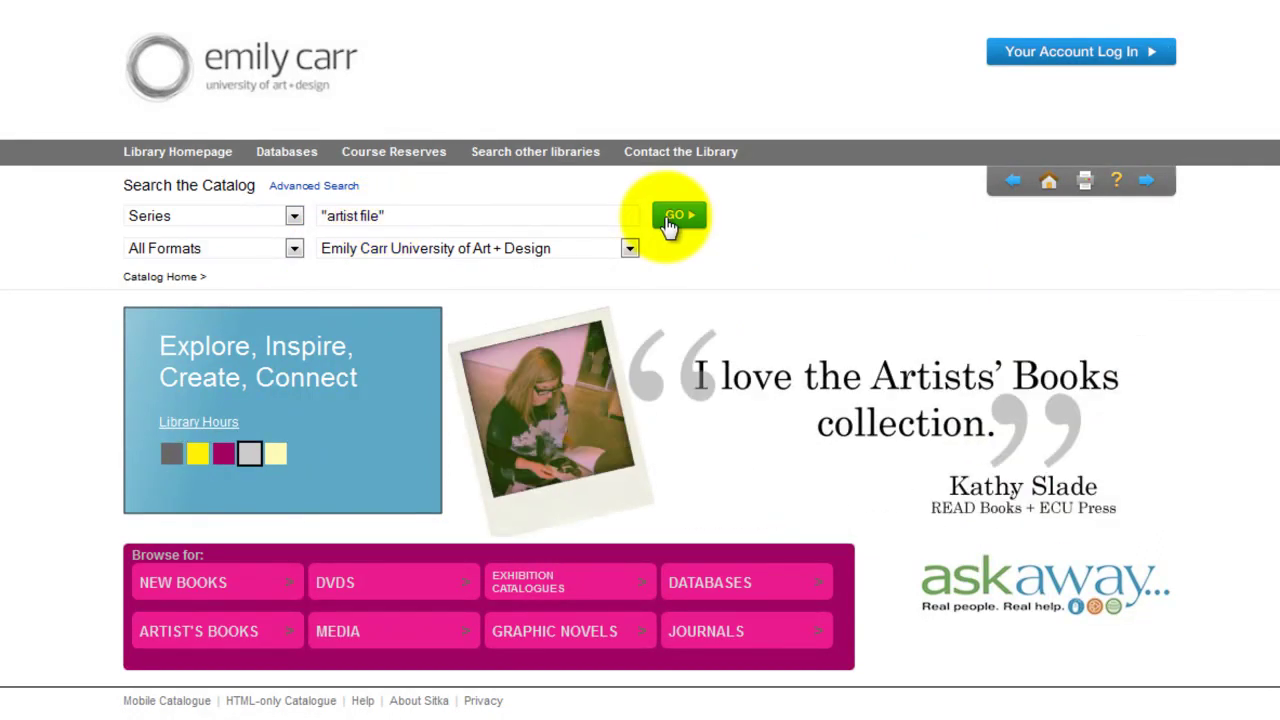
click(672, 216)
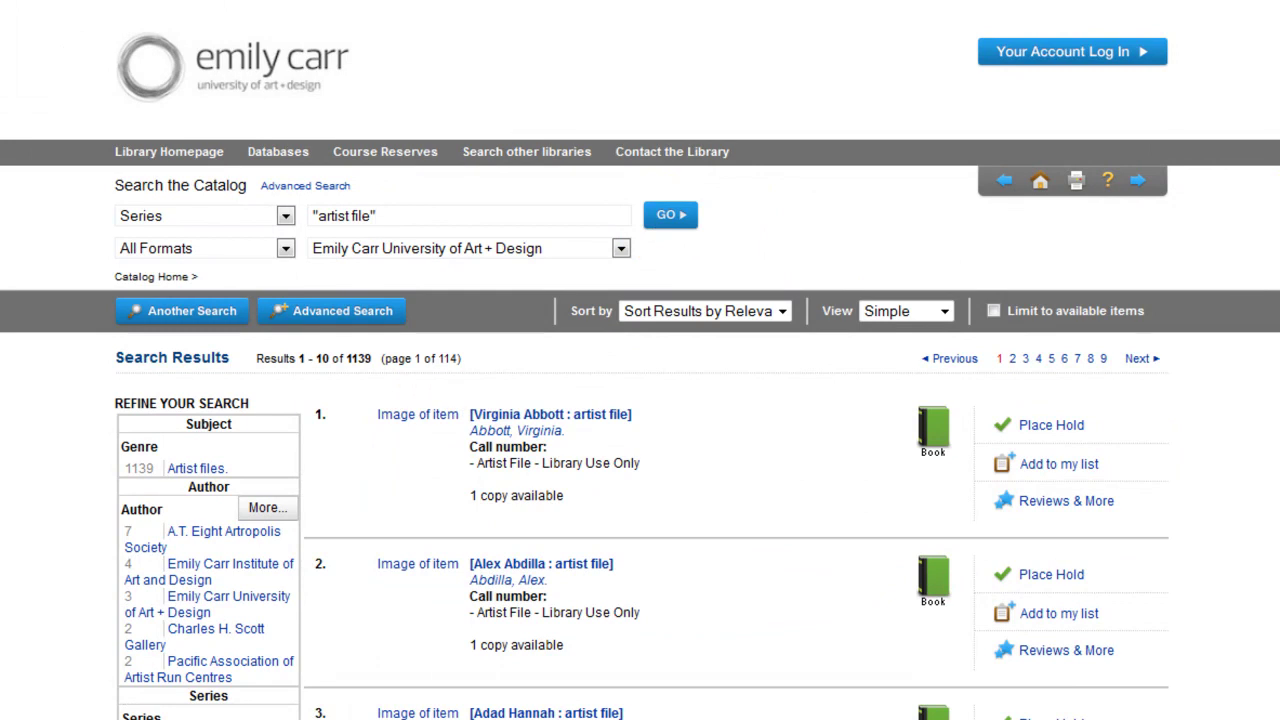
scroll(640, 400, down, 4)
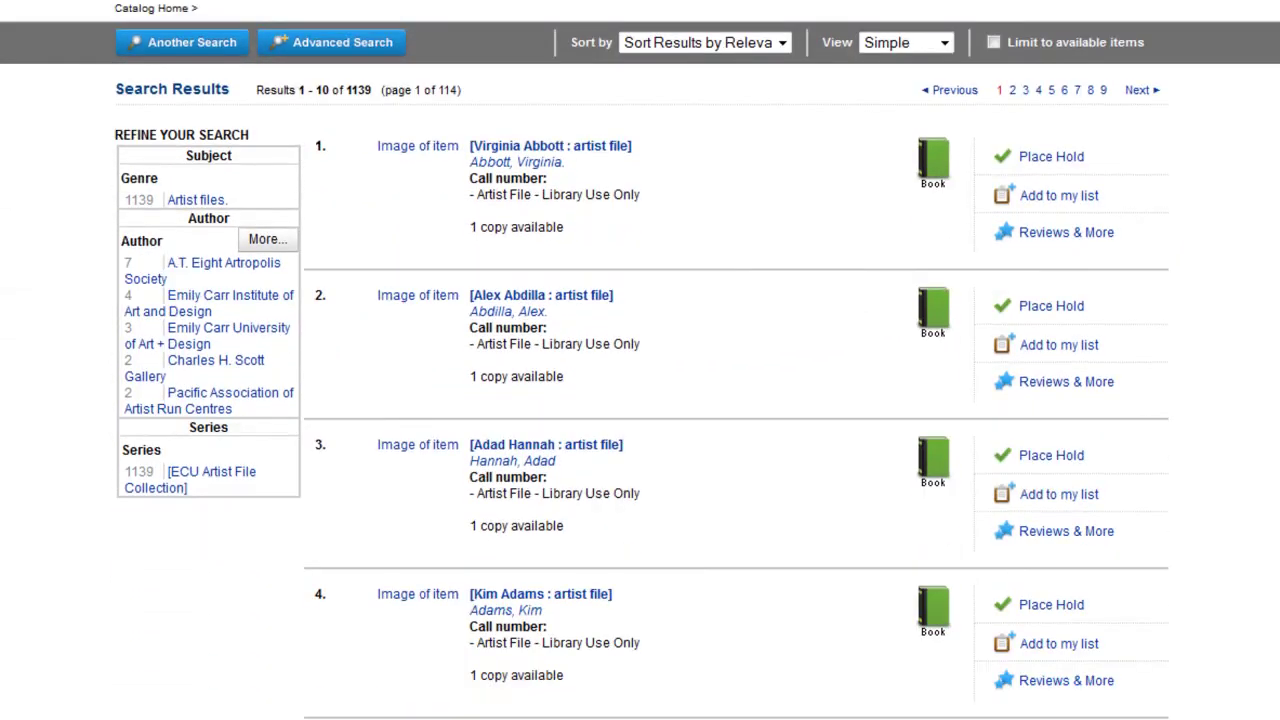
scroll(640, 400, up, 5)
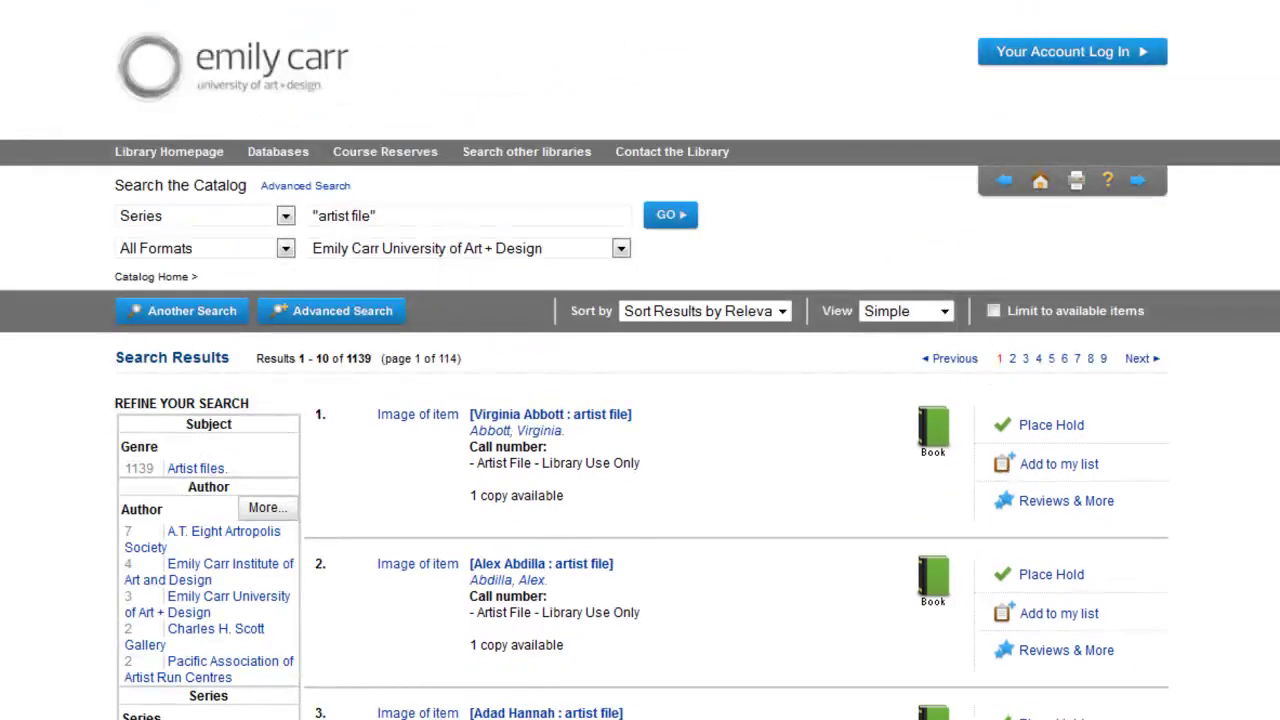
In Advanced Search, add the artist's surname as a Keyword row under Series "artist file" and run it
click(342, 314)
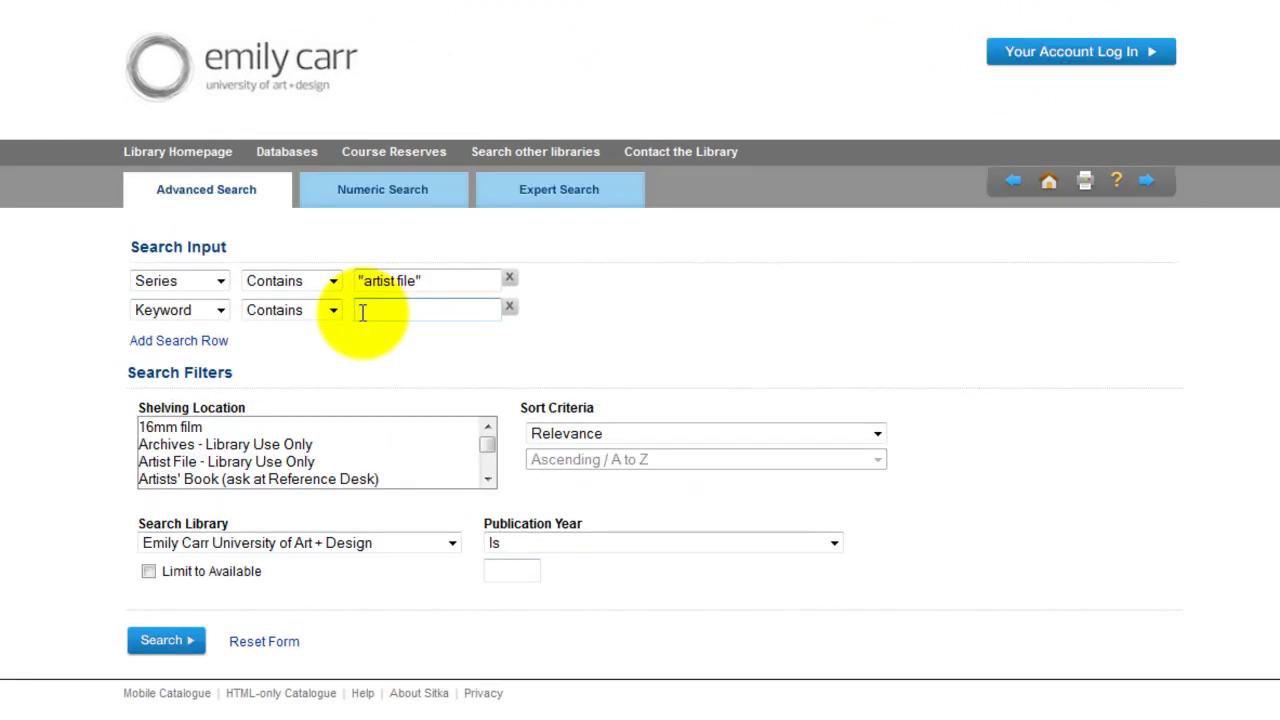
text(macleod)
click(182, 632)
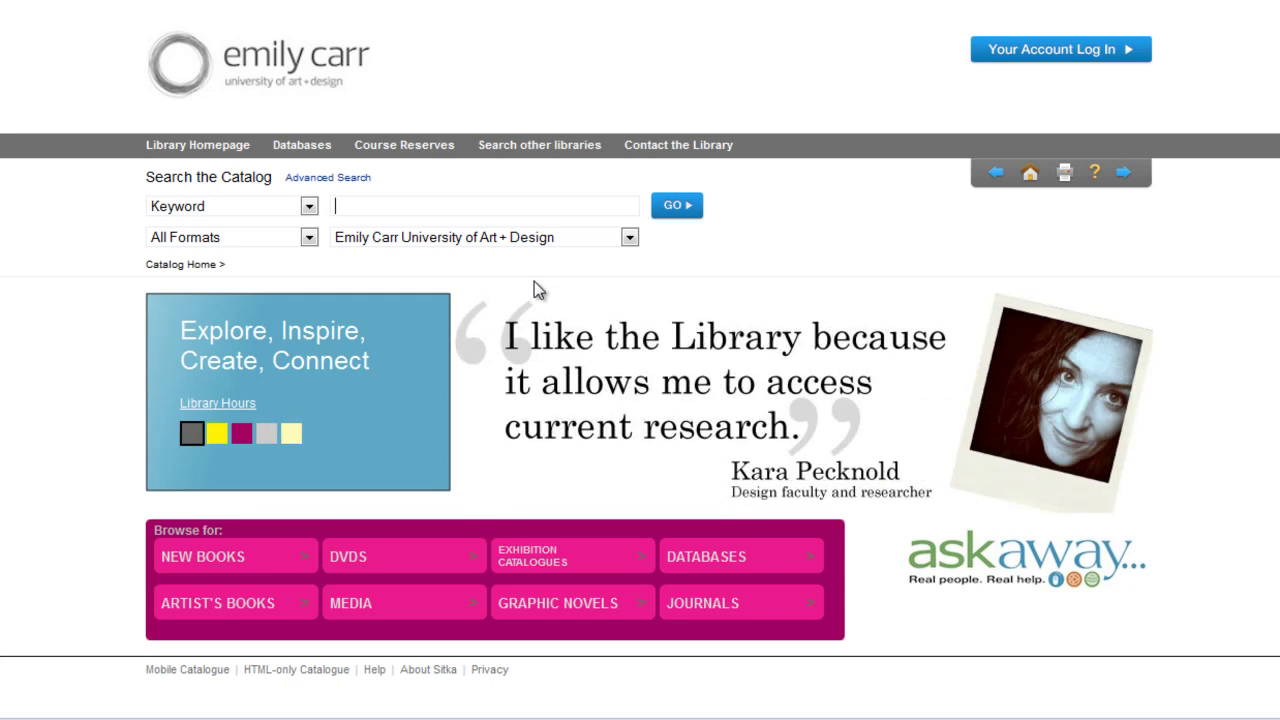
Run a Subject search for "artists' books"
click(308, 206)
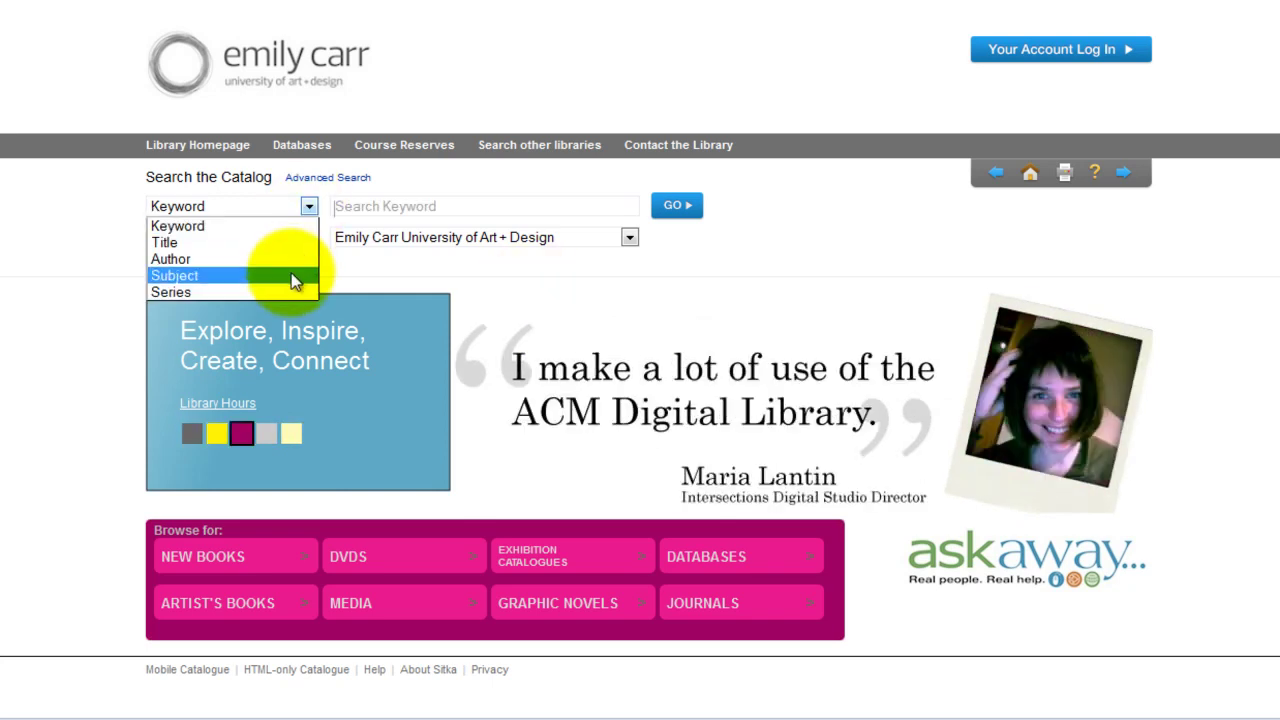
click(294, 273)
click(339, 208)
text("artists)
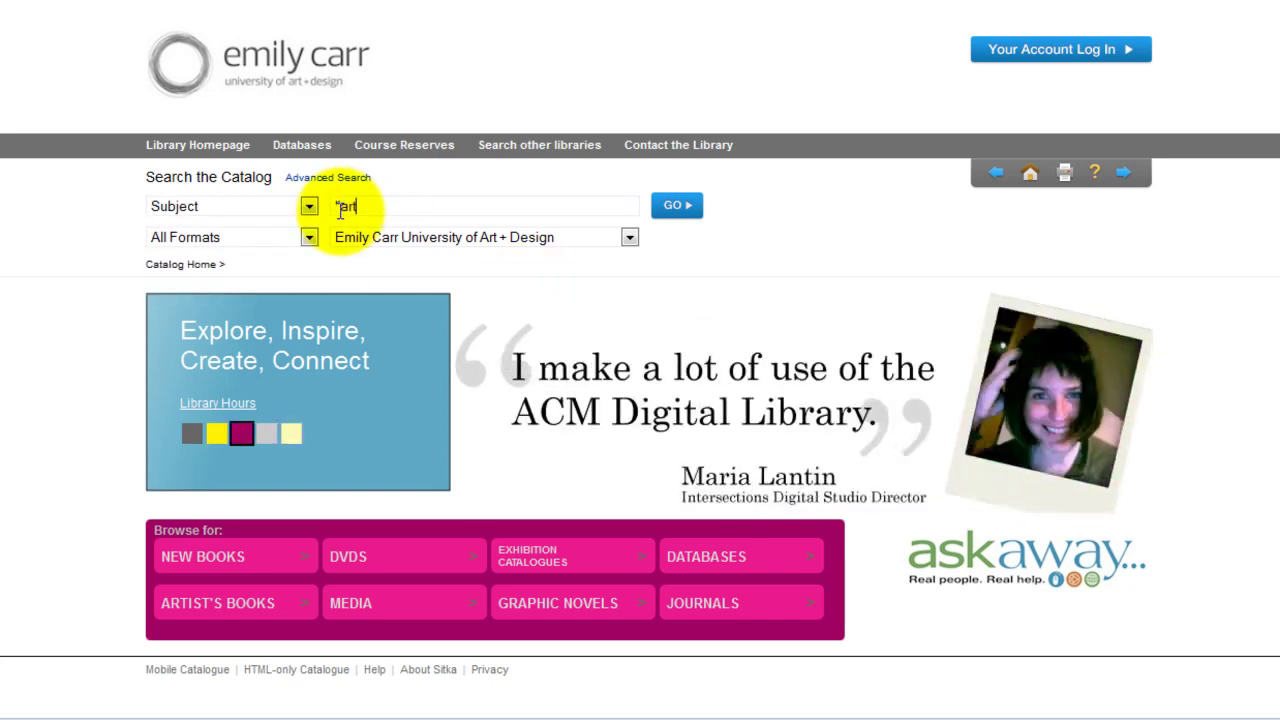
text(' books")
click(672, 210)
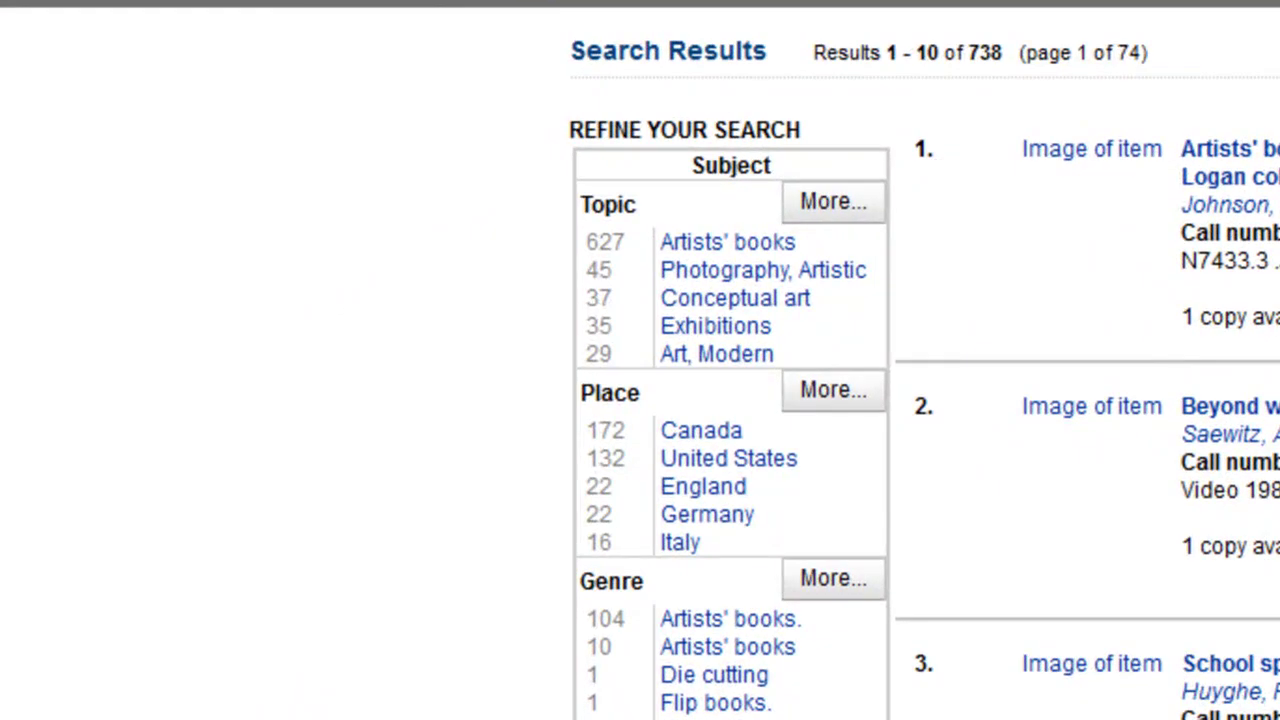
Expand the Topic facet list and narrow the results to Street art
scroll(586, 386, down, 3)
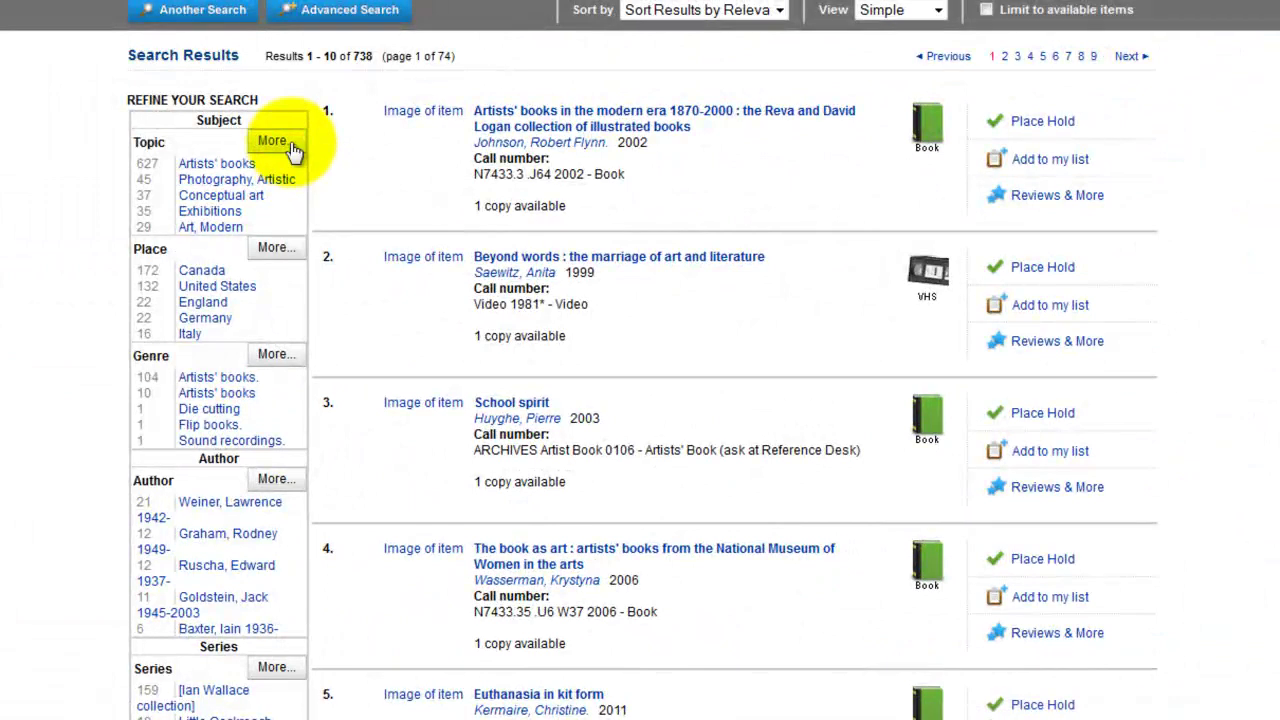
click(293, 143)
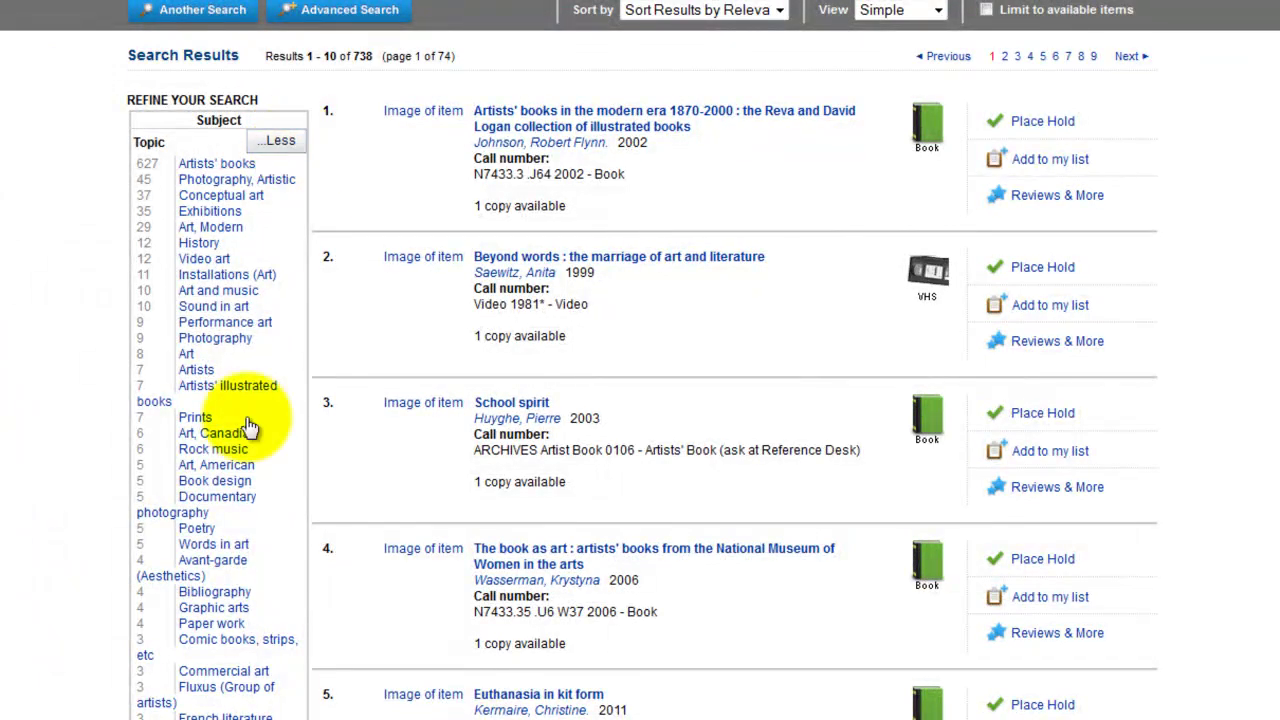
scroll(229, 571, down, 9)
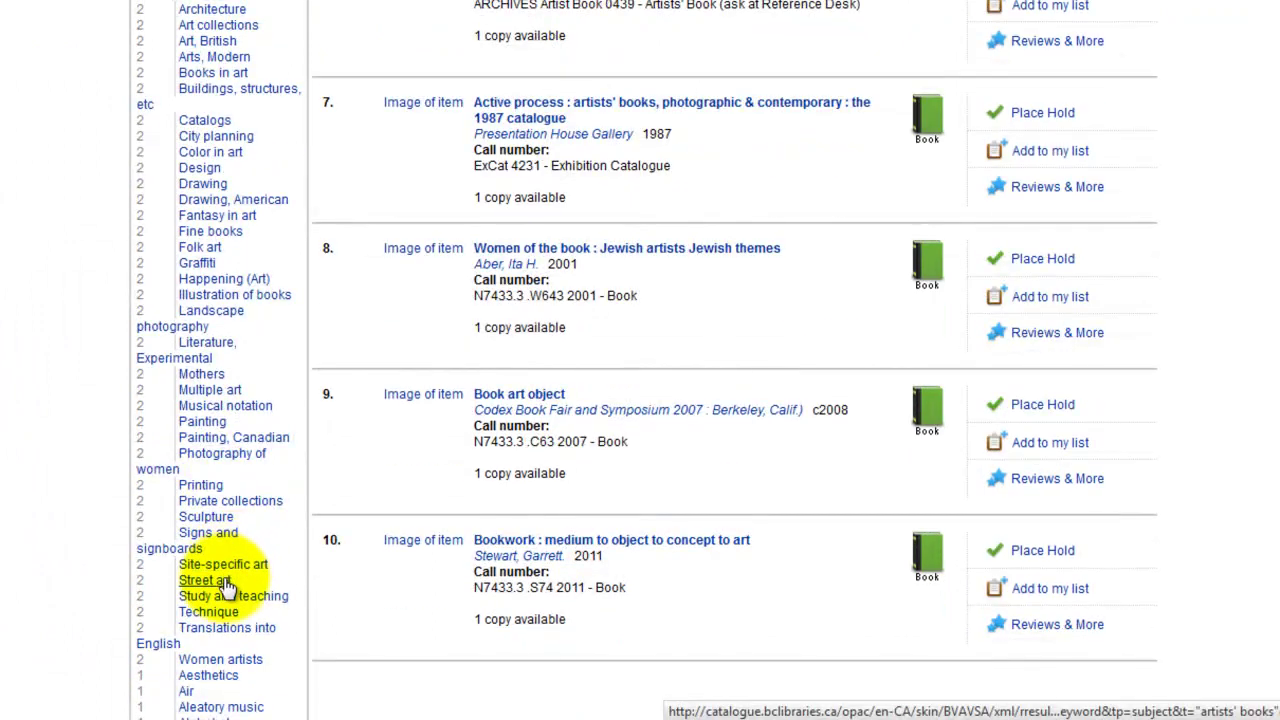
click(224, 582)
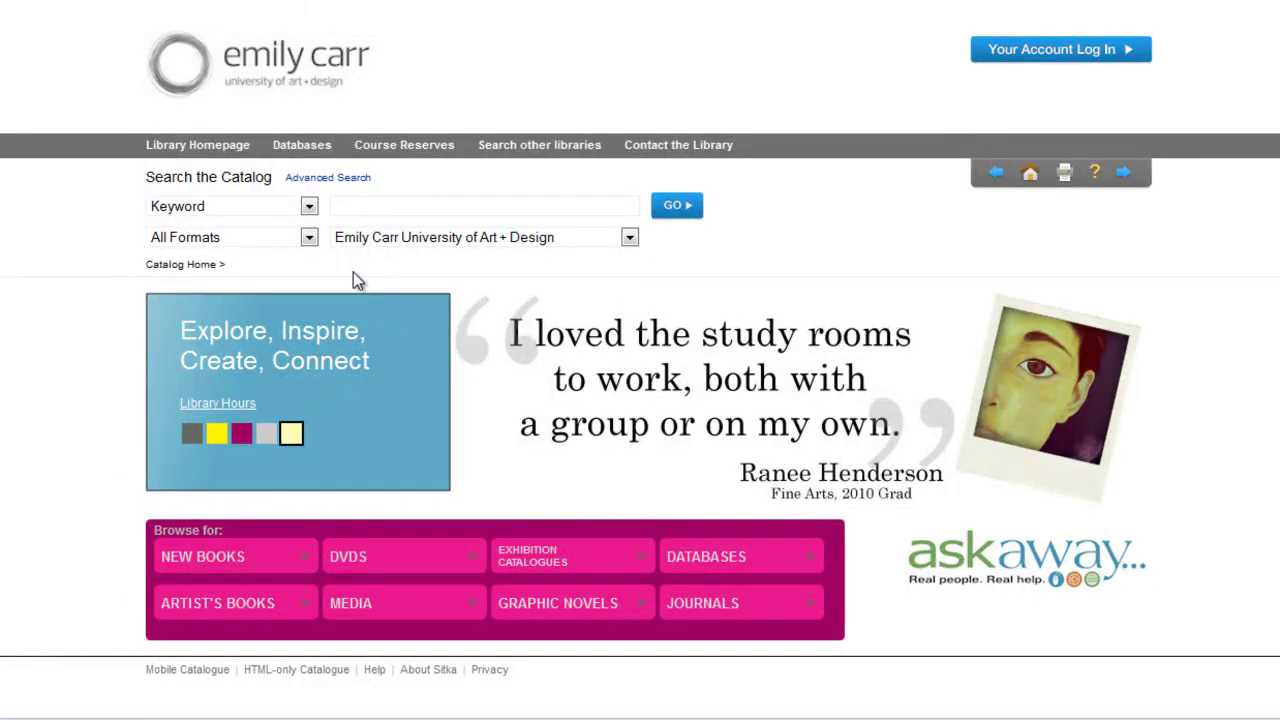
Search the catalogue by keyword for "public art" vancouver
click(371, 201)
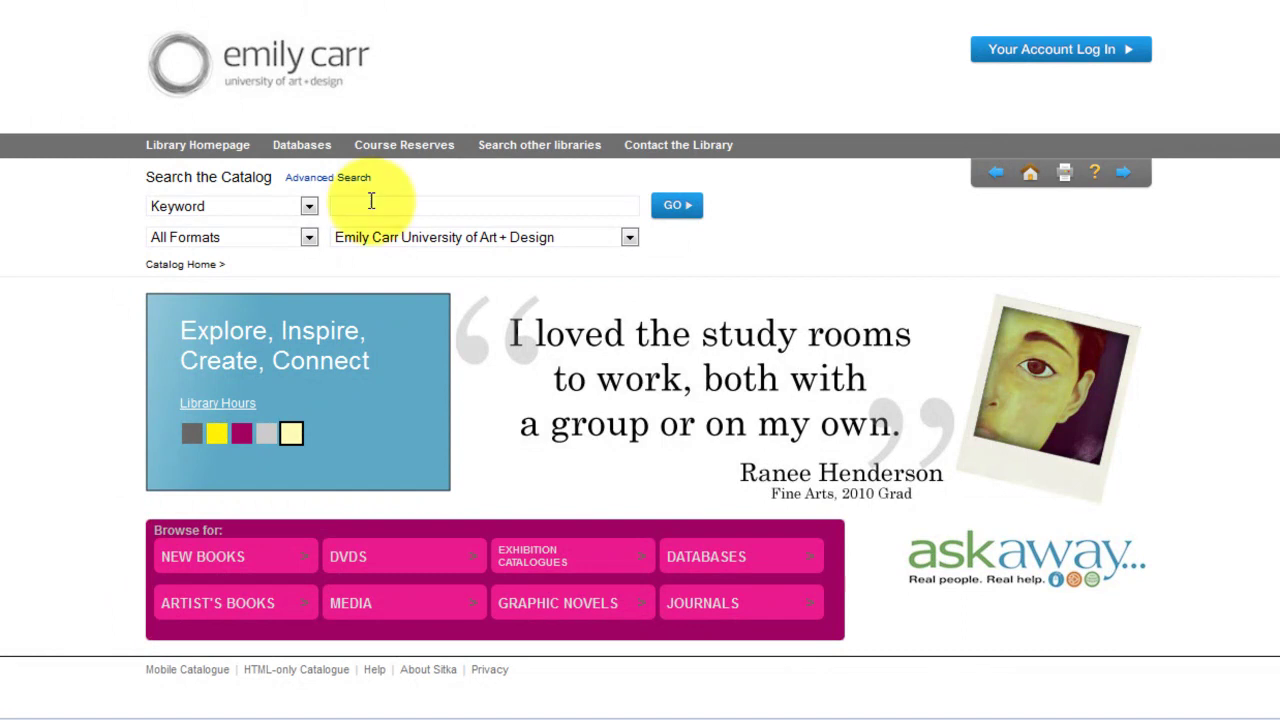
text("public ar)
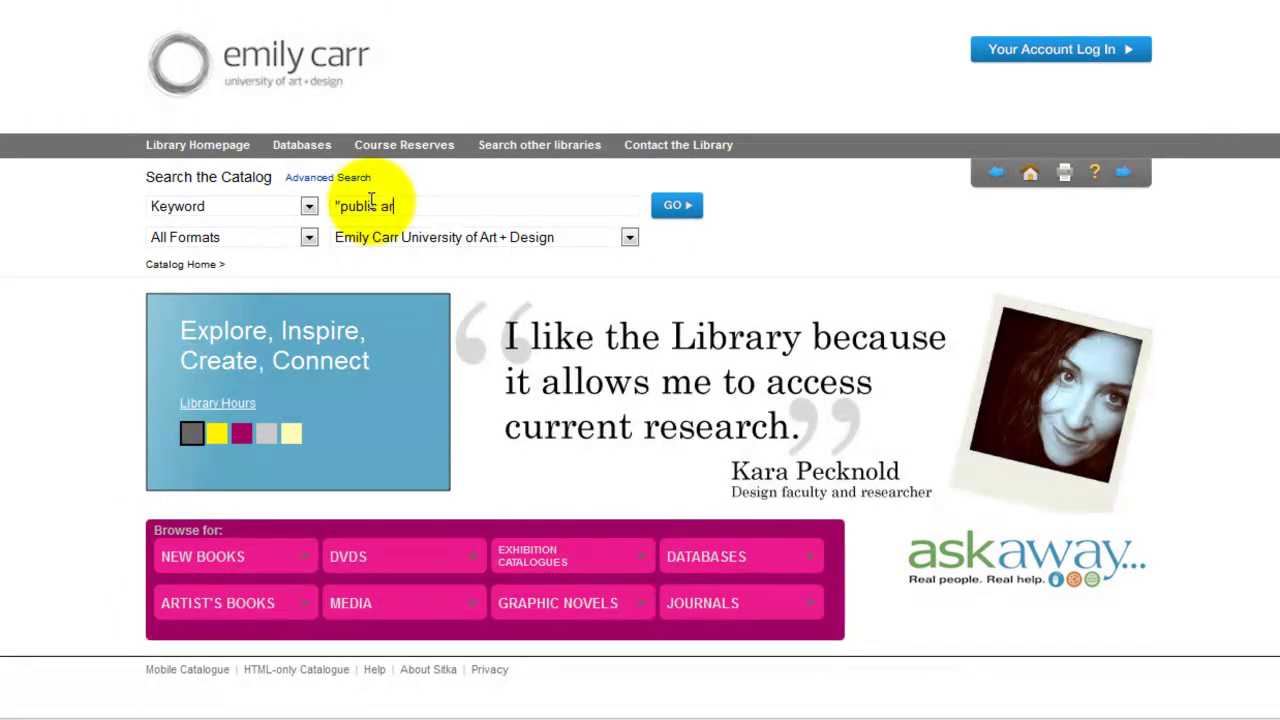
text(t" vancouver)
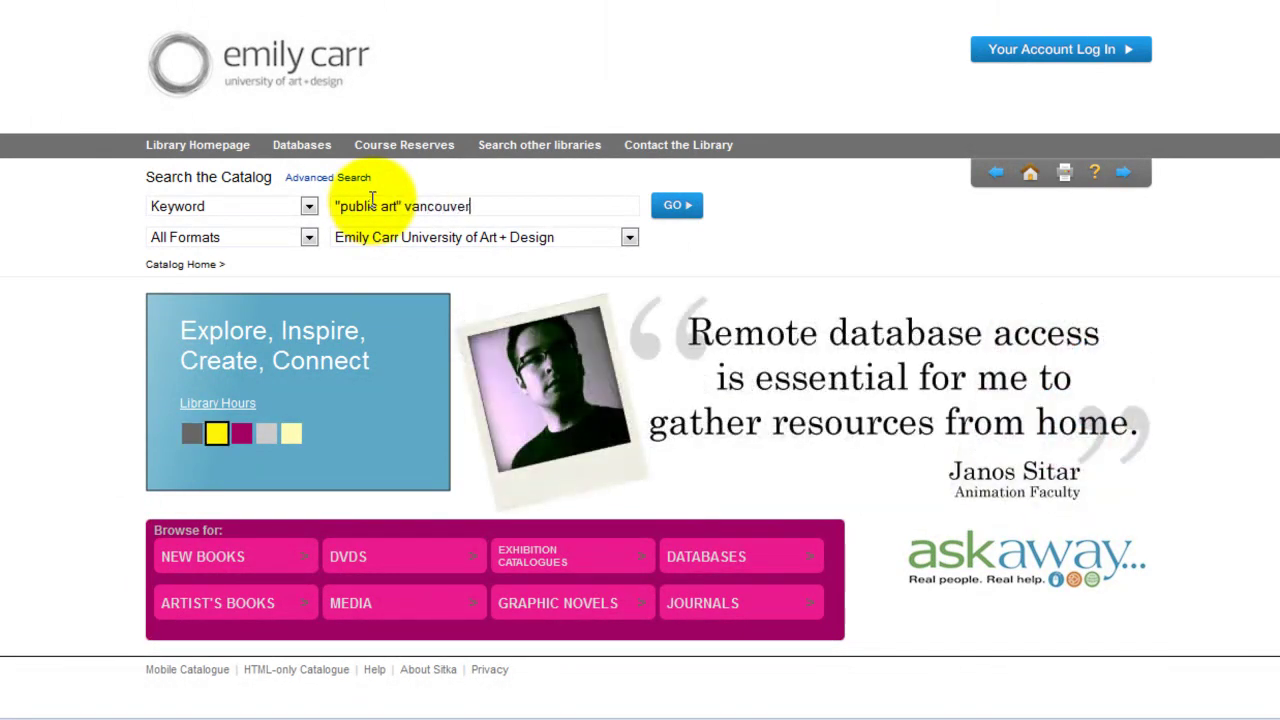
click(676, 205)
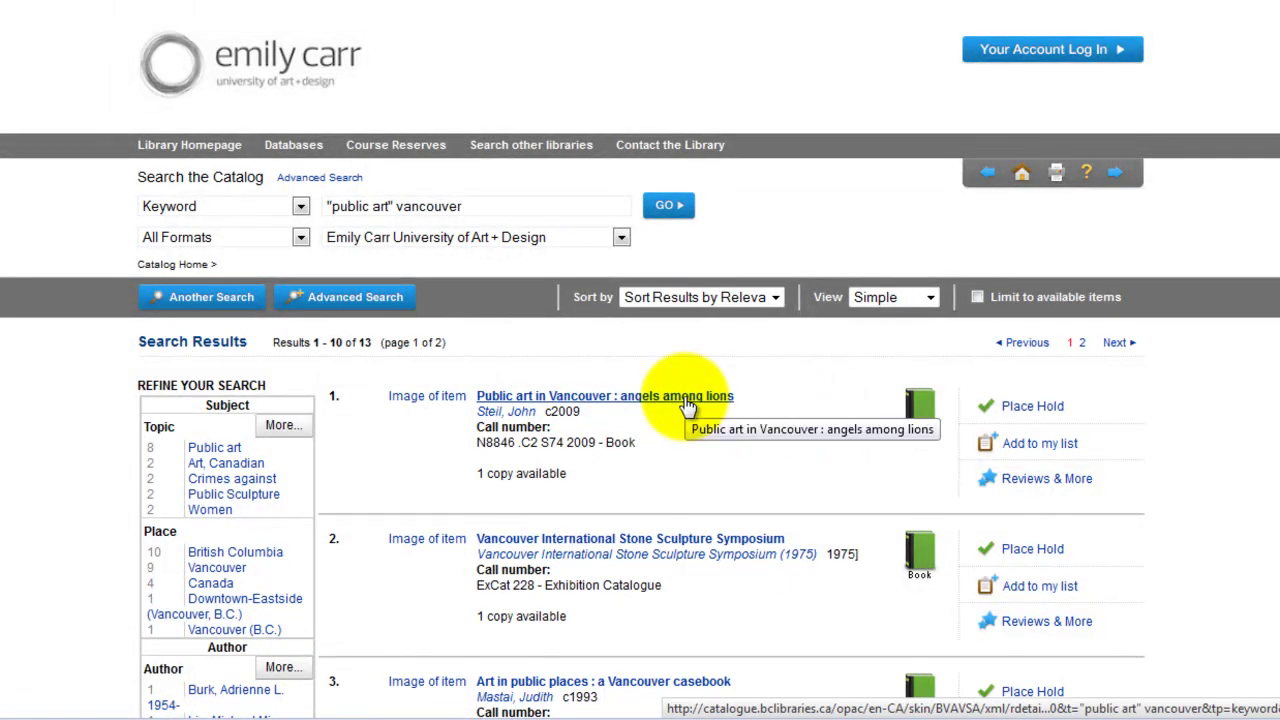
Change the search to "public sculpture" vancouver and rerun it, getting 6 results
double_click(382, 207)
text(sculpture)
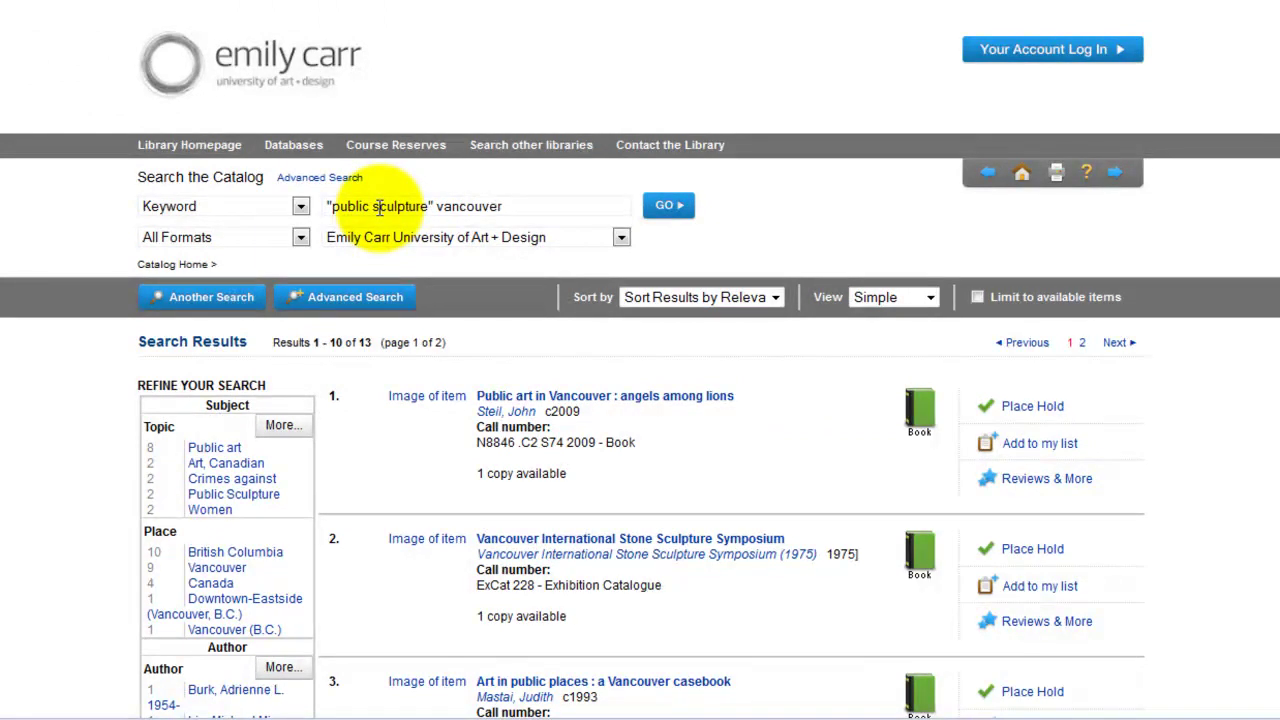
click(668, 205)
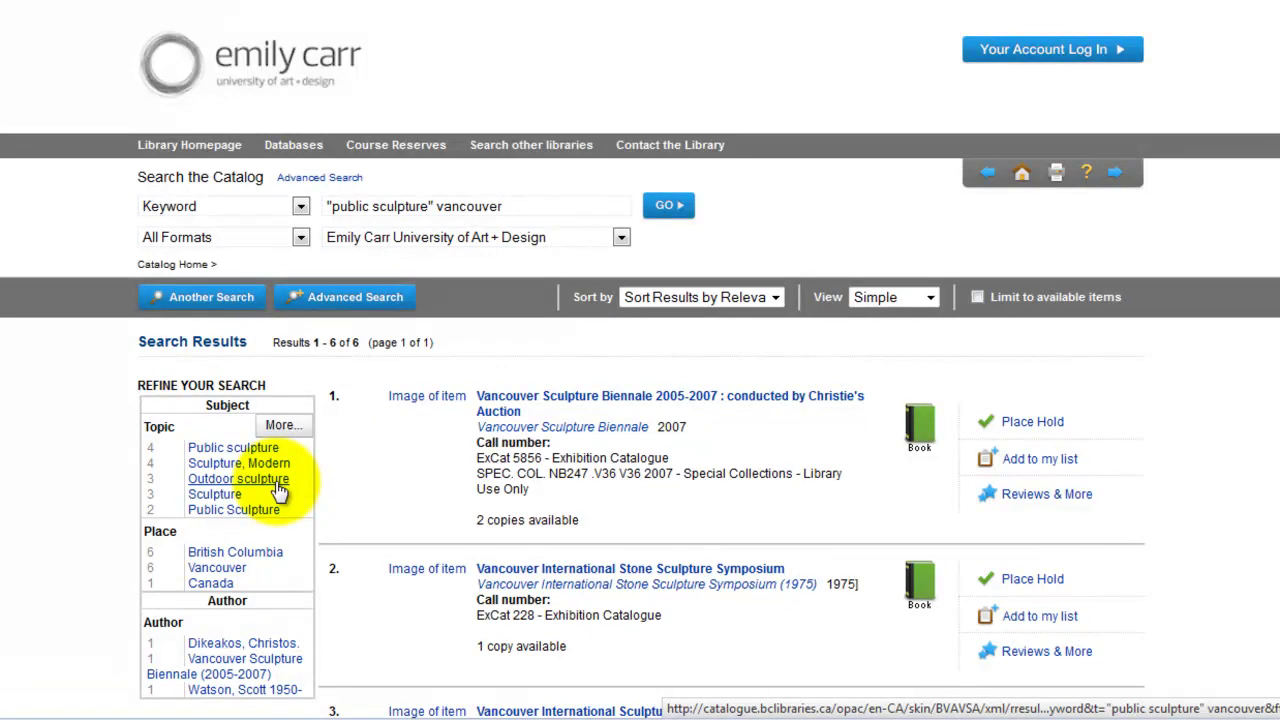
drag(543, 205, 274, 200)
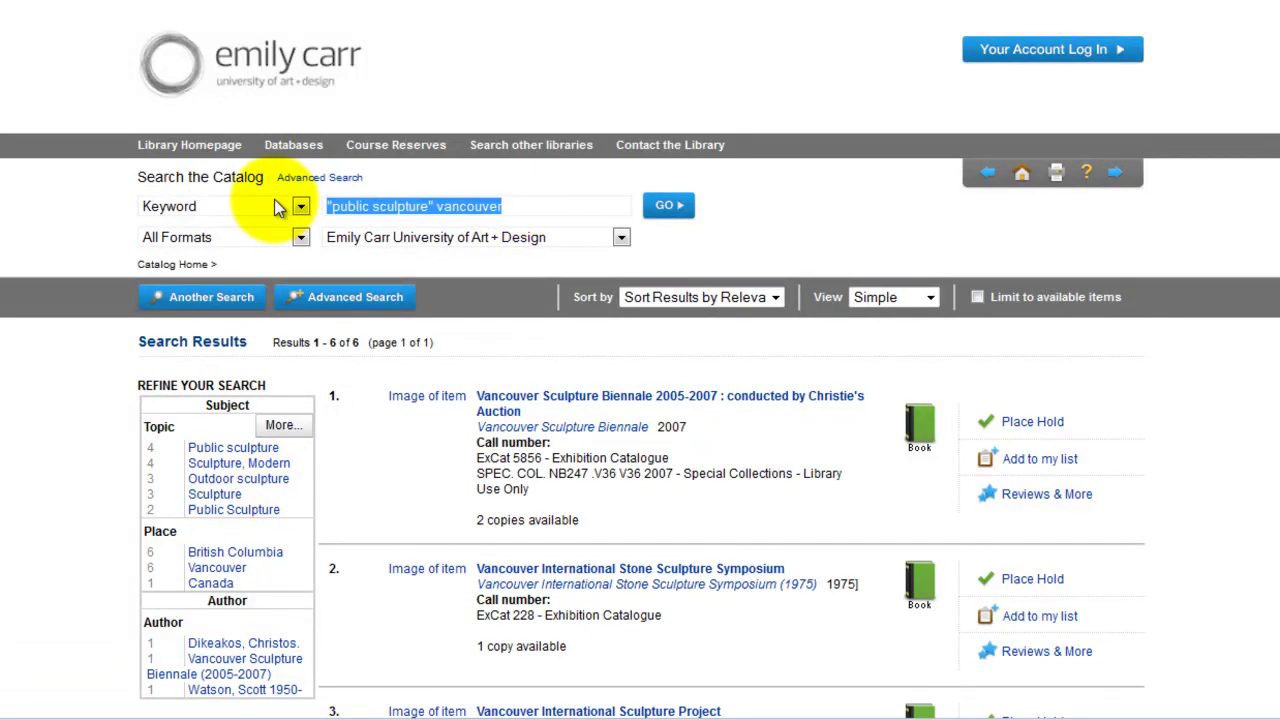
Search for "public art" sculpture and scroll through its 17 results
text("public art" sculpture)
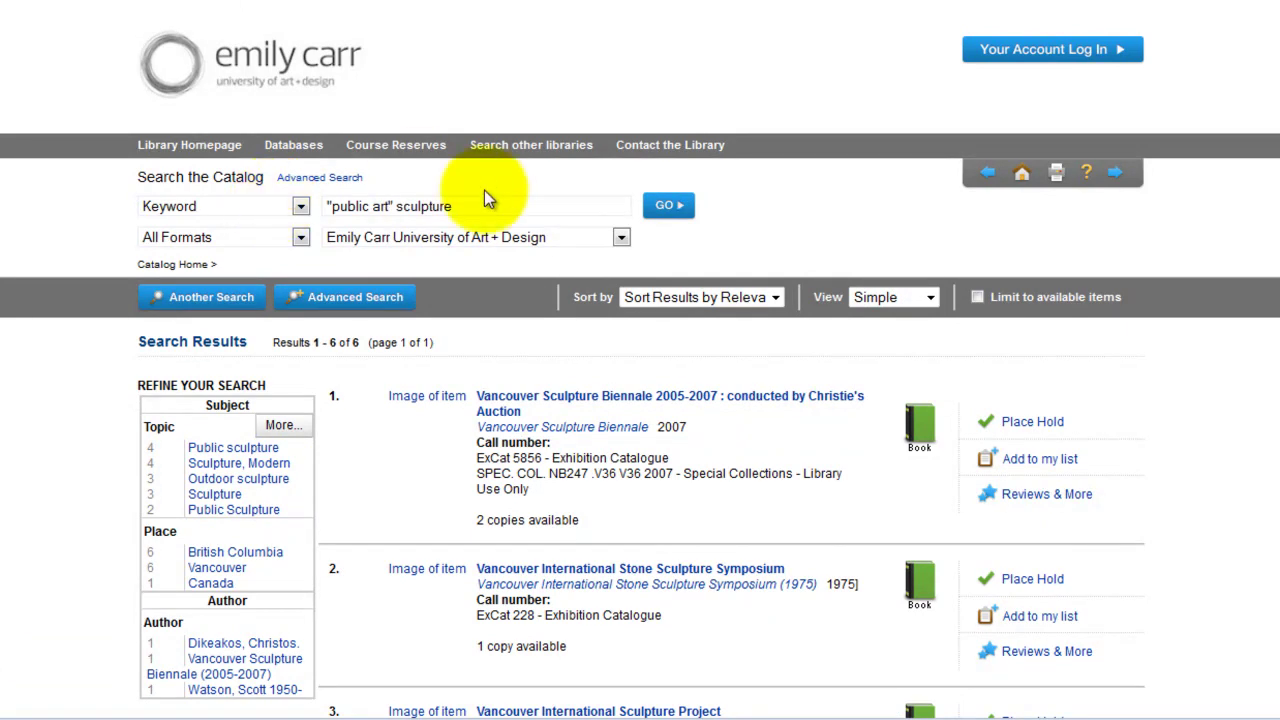
click(660, 205)
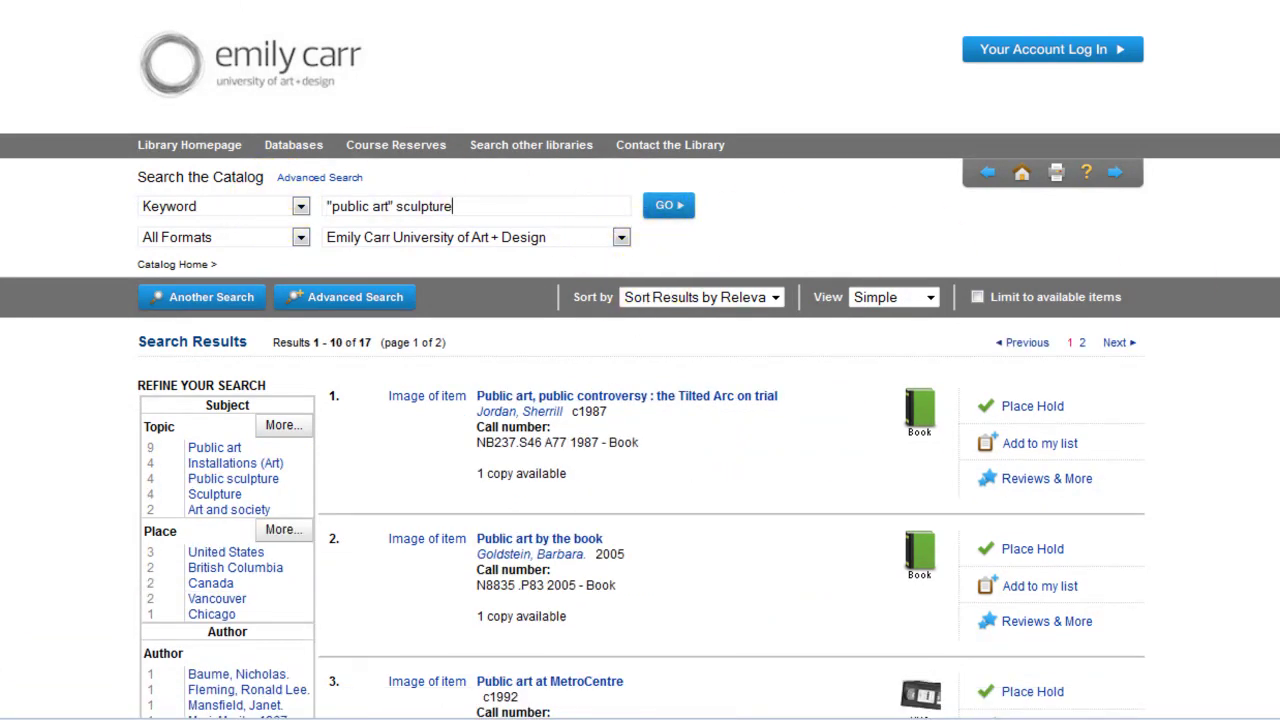
scroll(763, 562, down, 3)
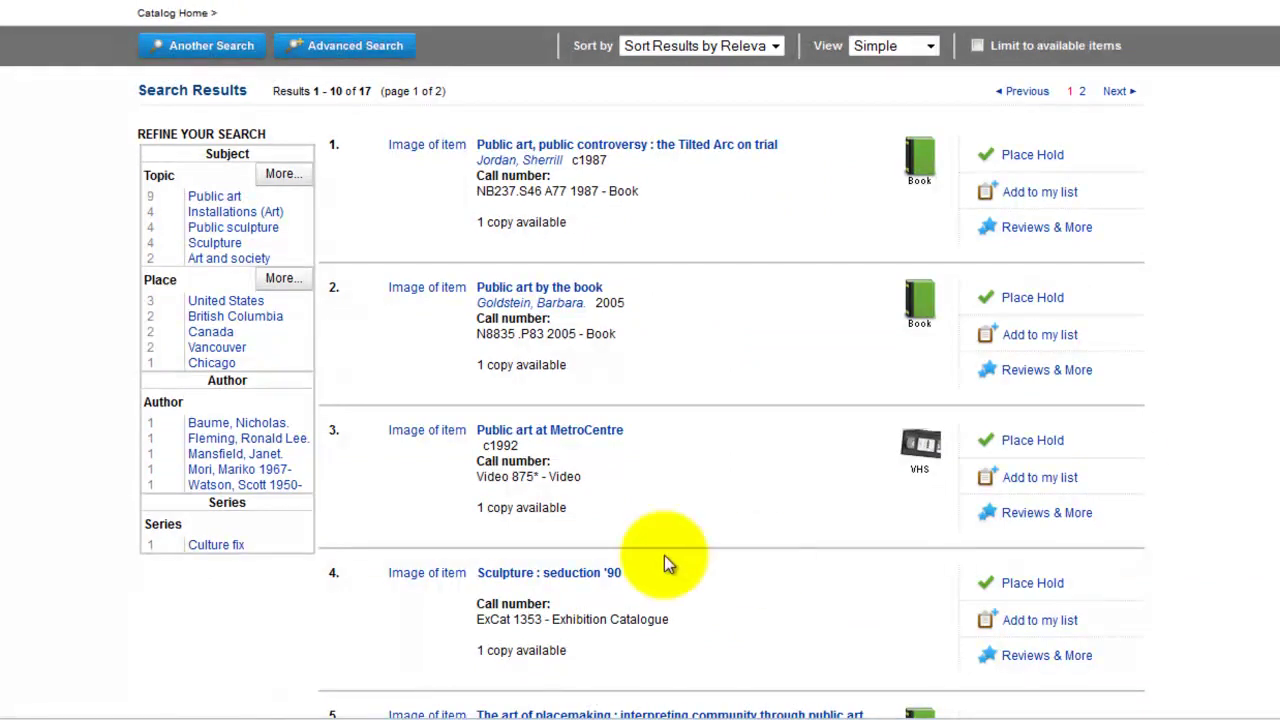
scroll(557, 486, down, 4)
scroll(486, 430, down, 1)
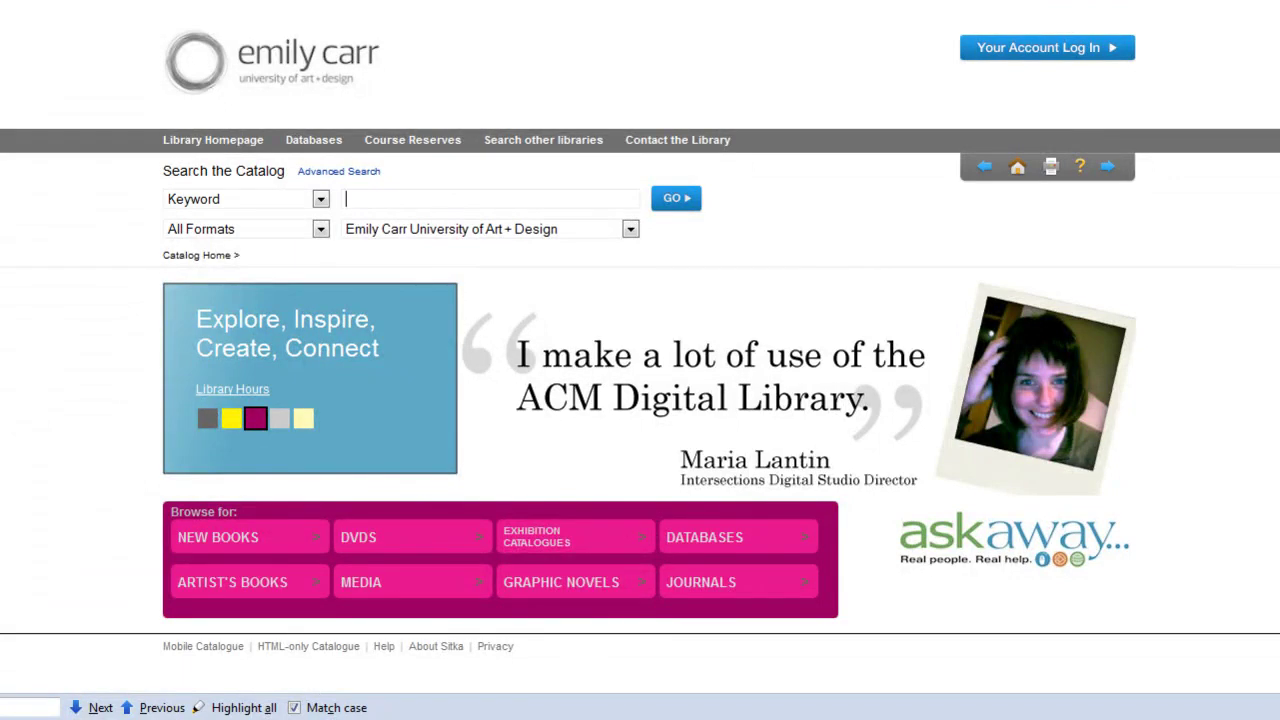
Run an unquoted keyword search for public art, returning 799 results
click(410, 191)
text(public art)
click(674, 197)
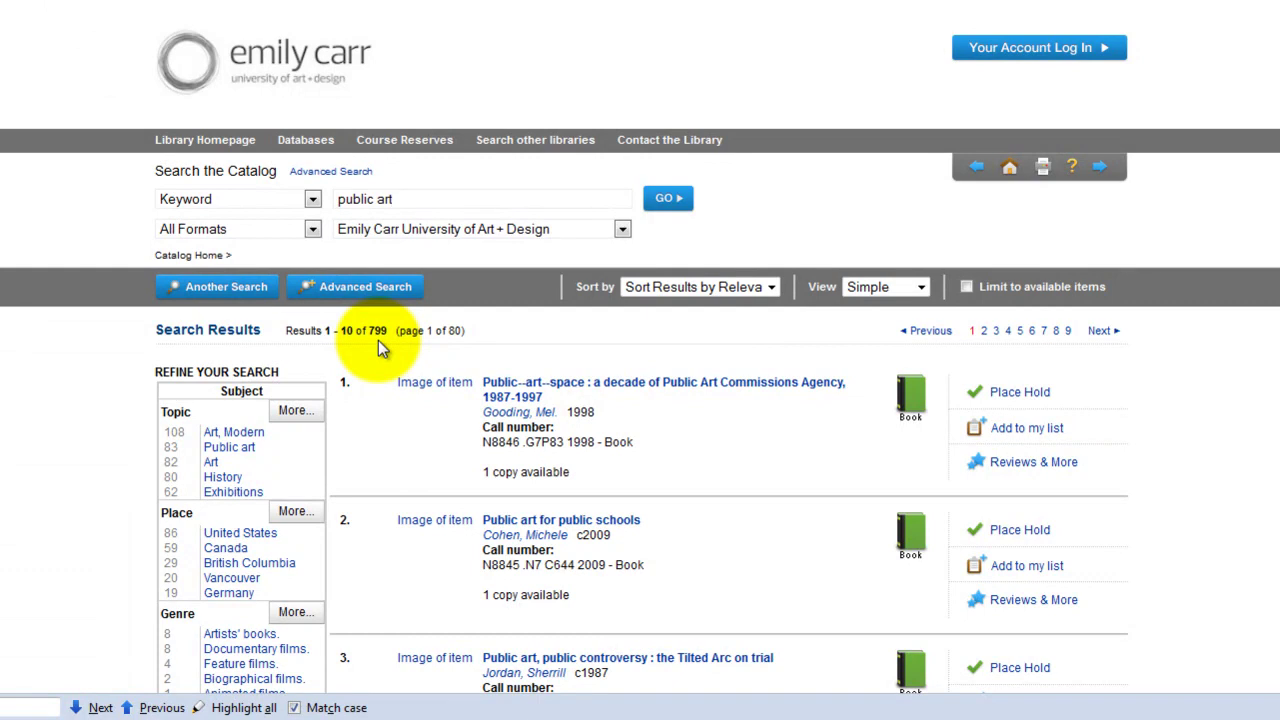
scroll(663, 564, down, 10)
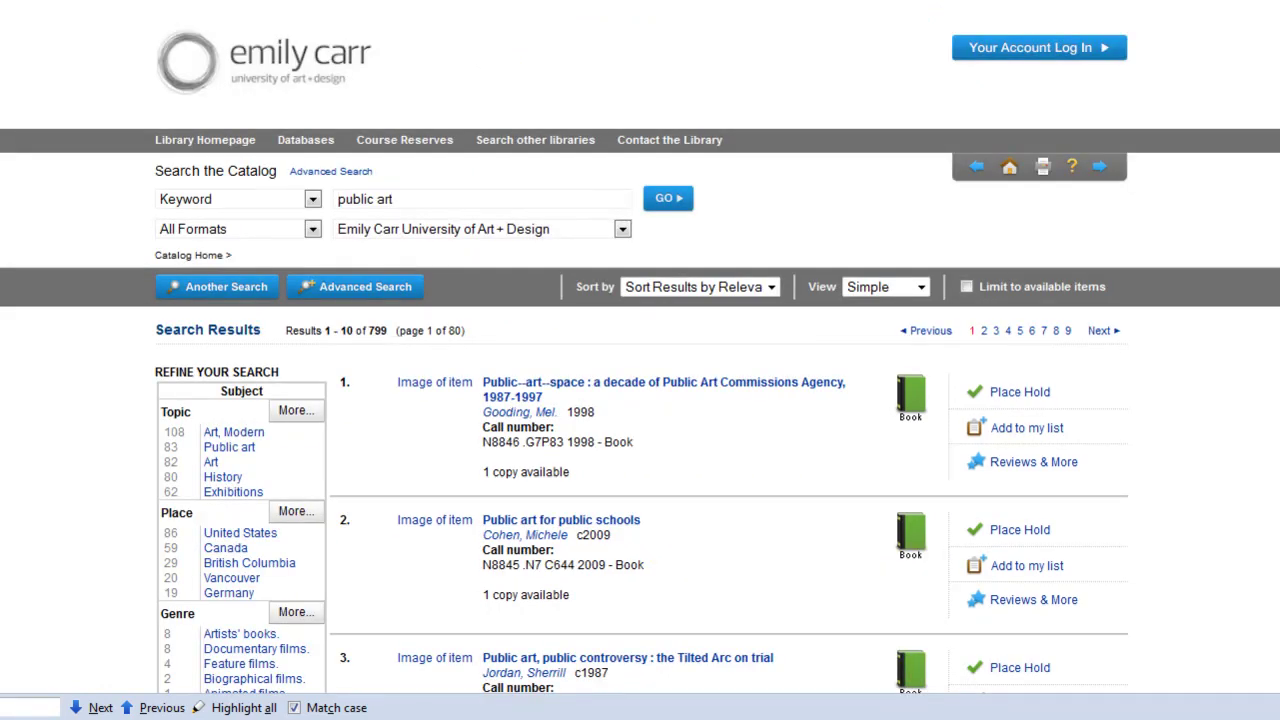
Wrap the terms in quotes as "public art" and rerun, cutting results to 132
text(")
key(End)
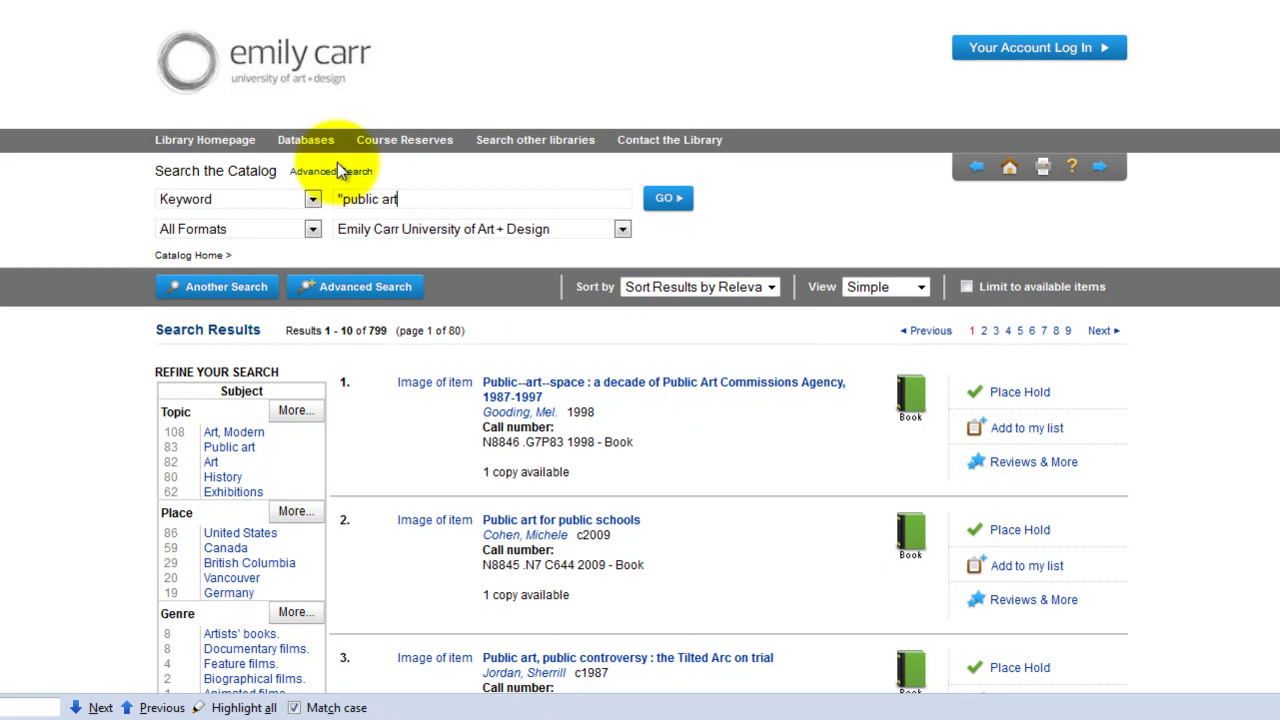
text(")
click(668, 197)
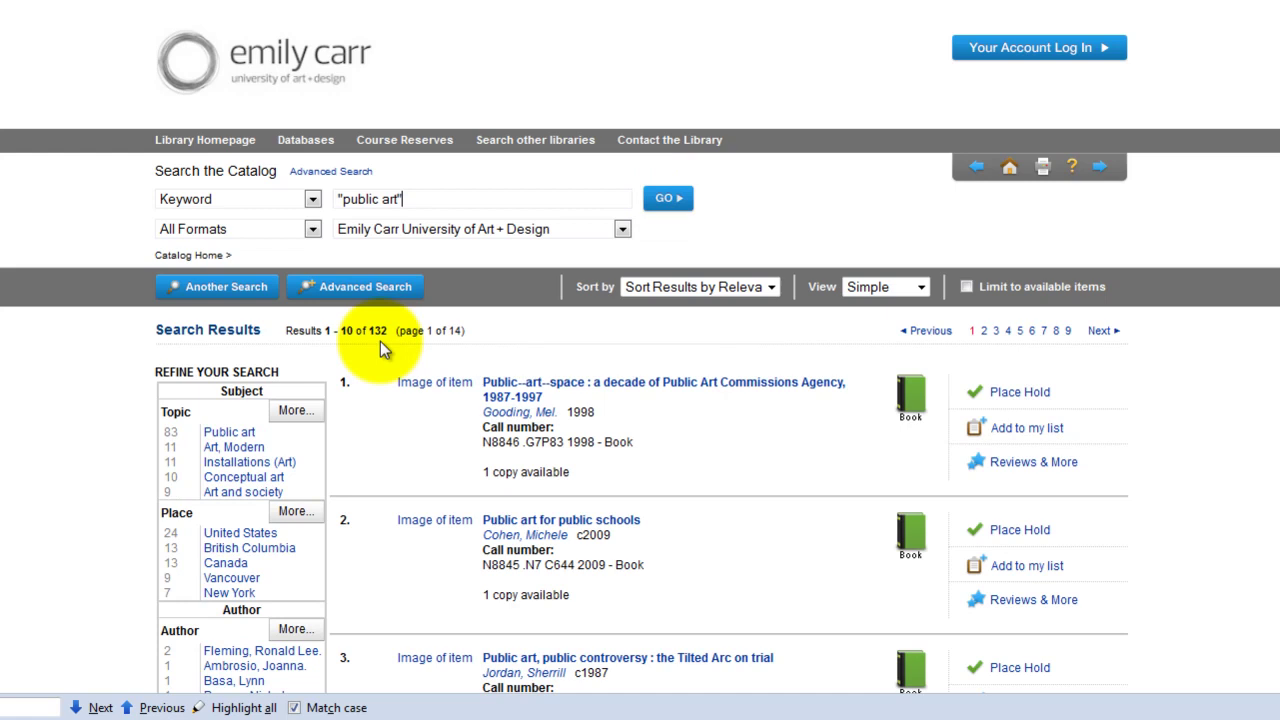
Run "public art" as a Subject search, returning 87 results
click(311, 201)
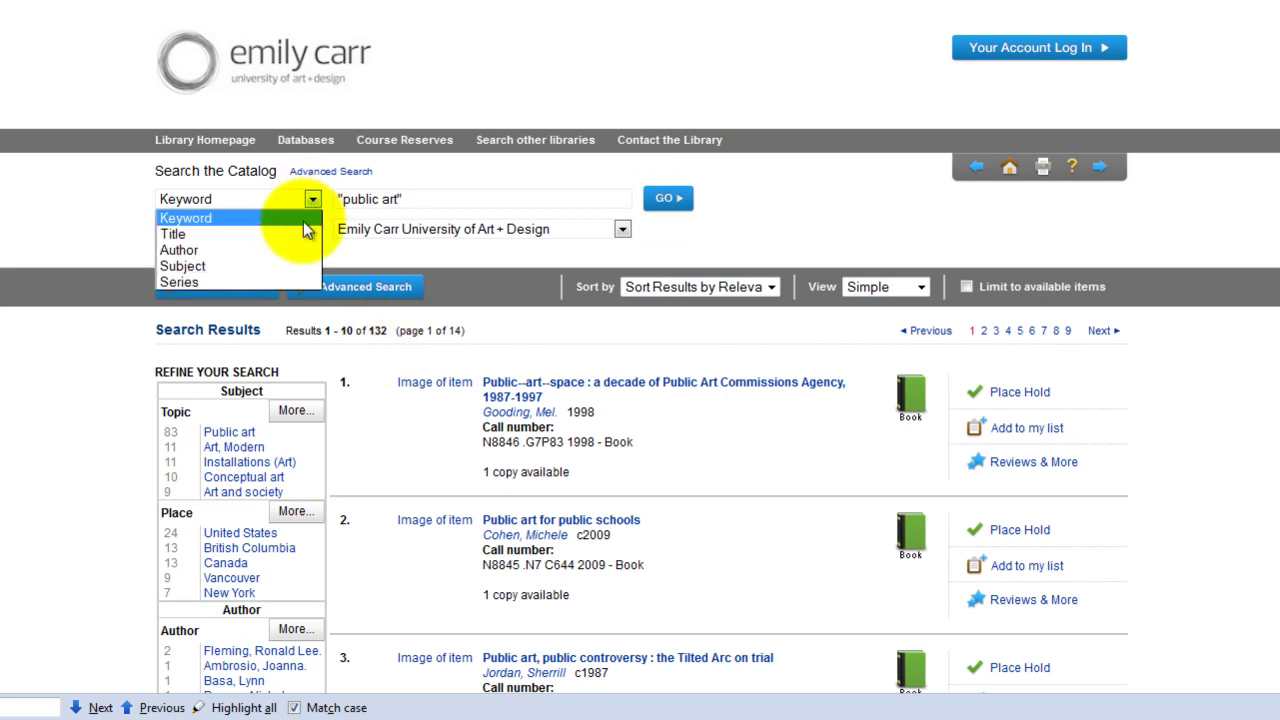
click(298, 264)
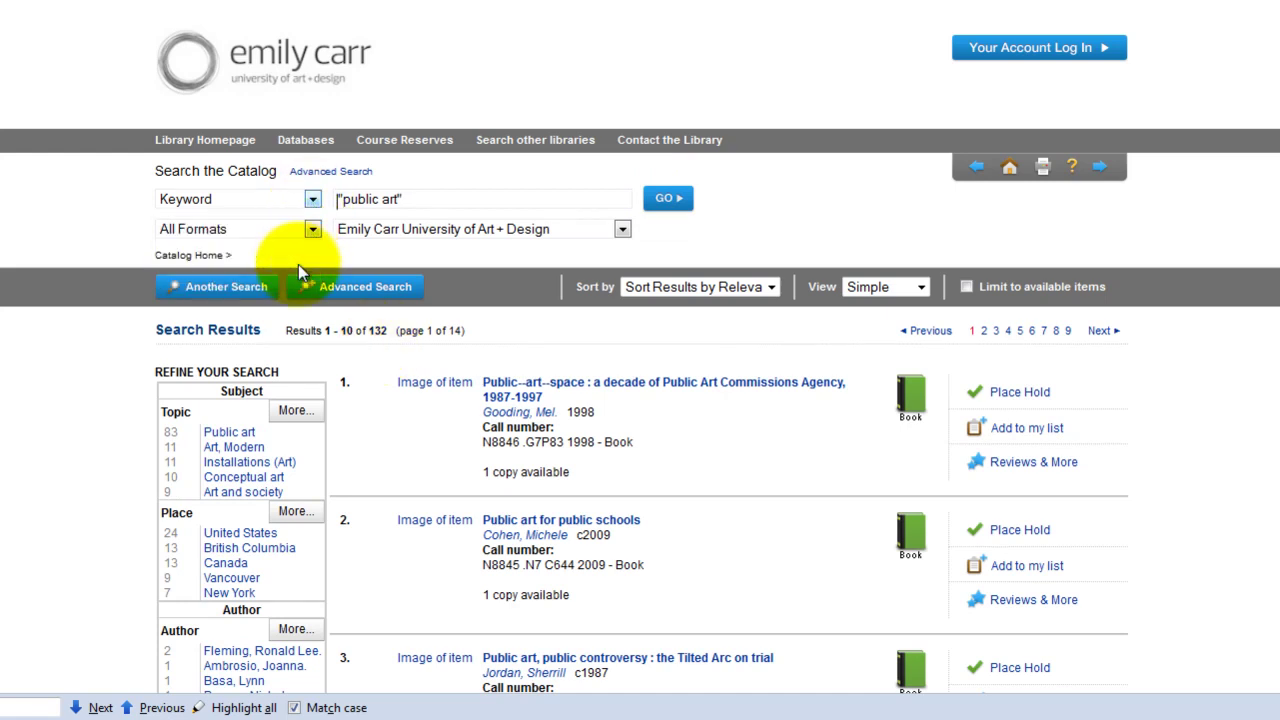
click(665, 202)
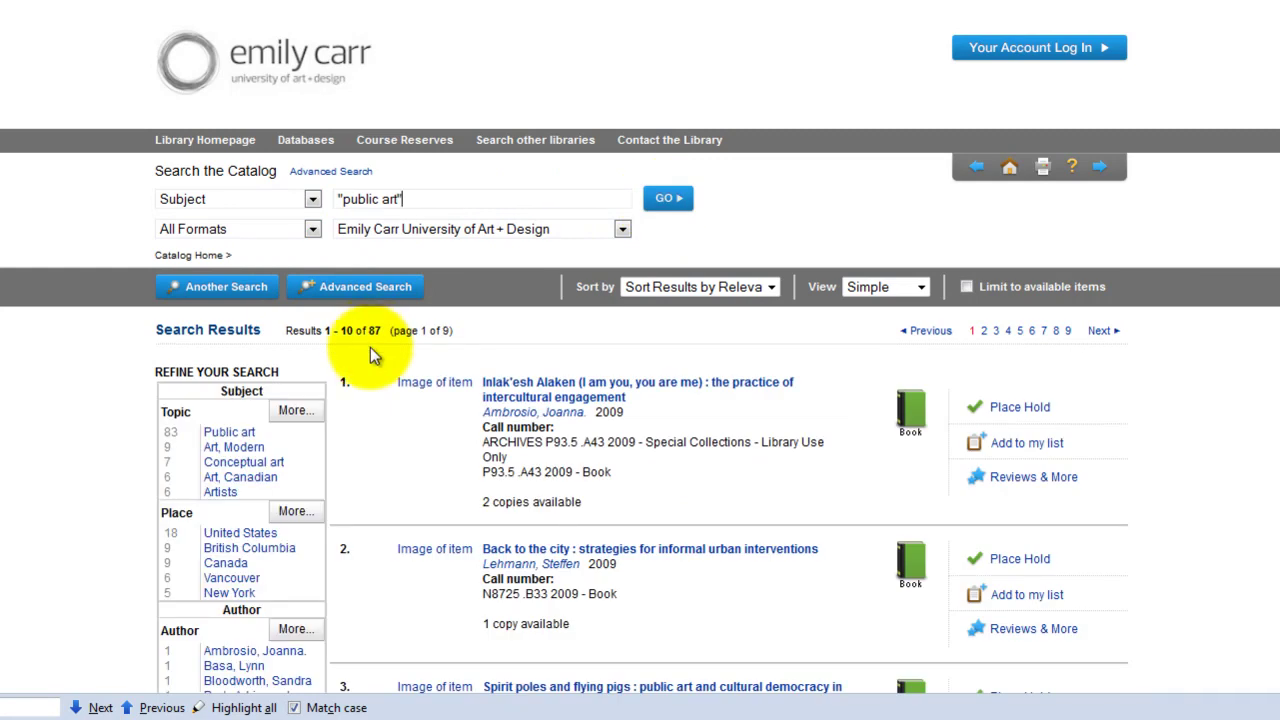
Rerun "public art" as a Title search, narrowing the results to 41
click(312, 199)
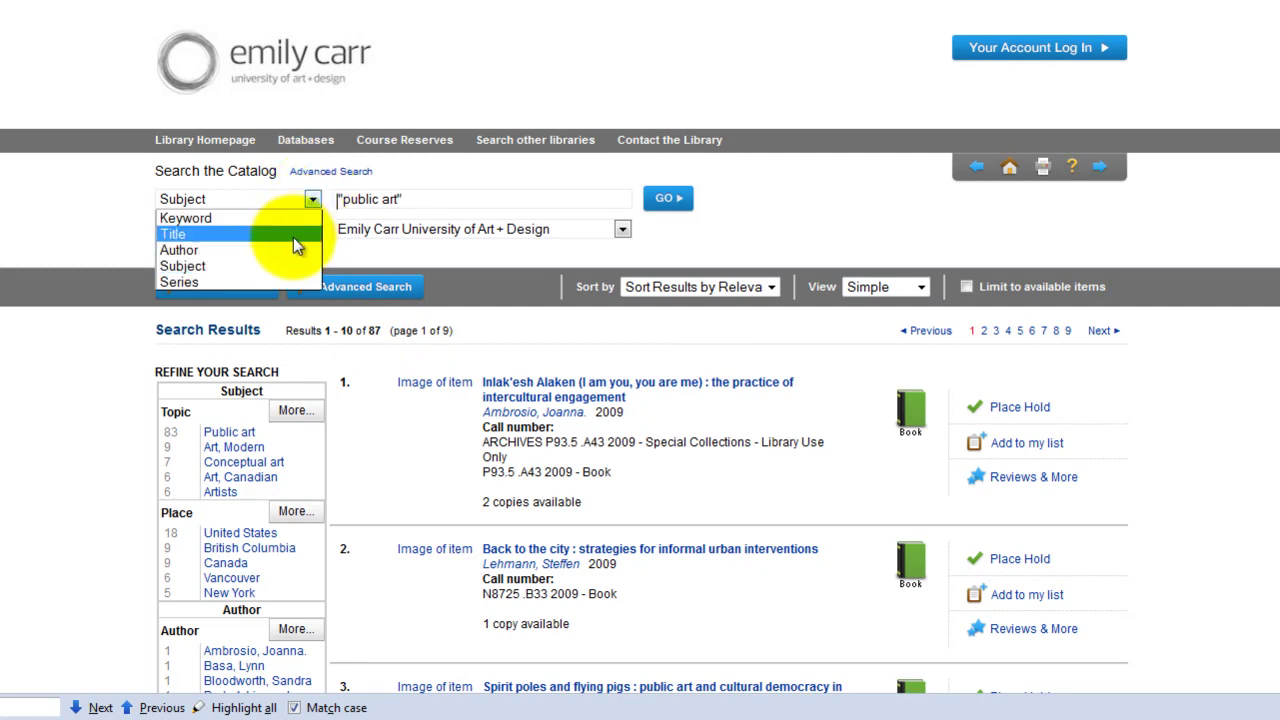
click(294, 236)
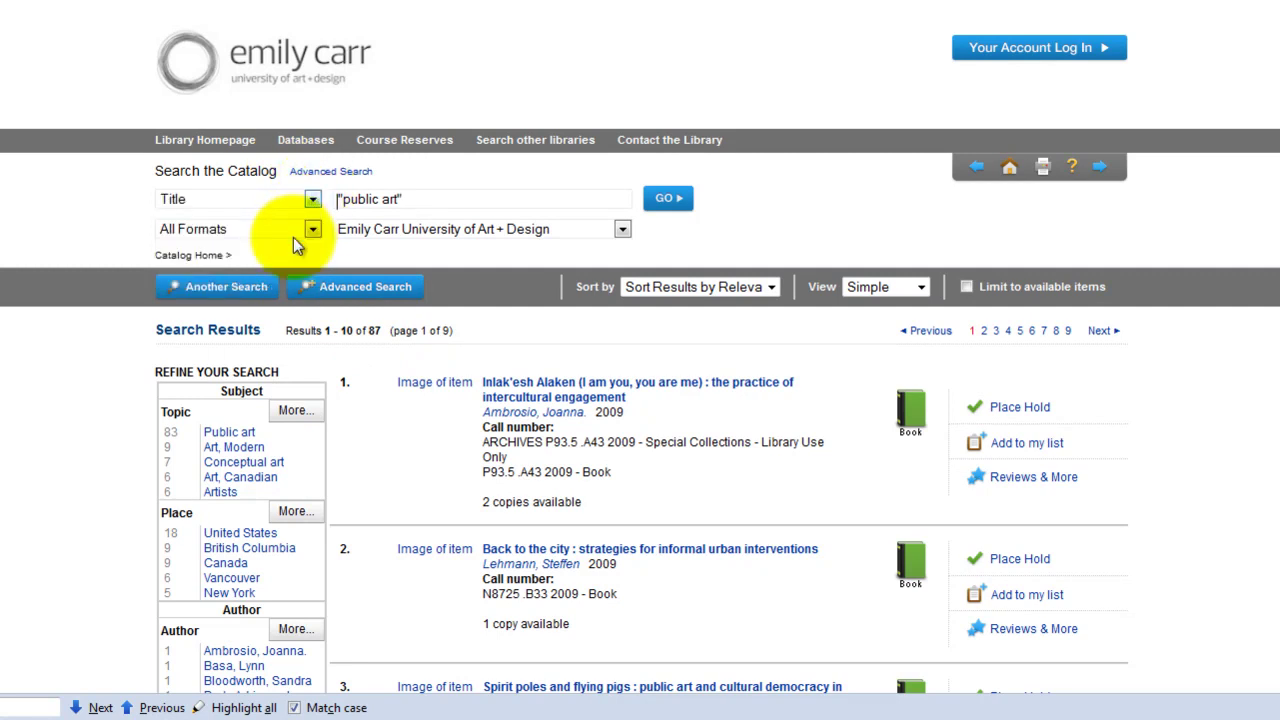
click(667, 197)
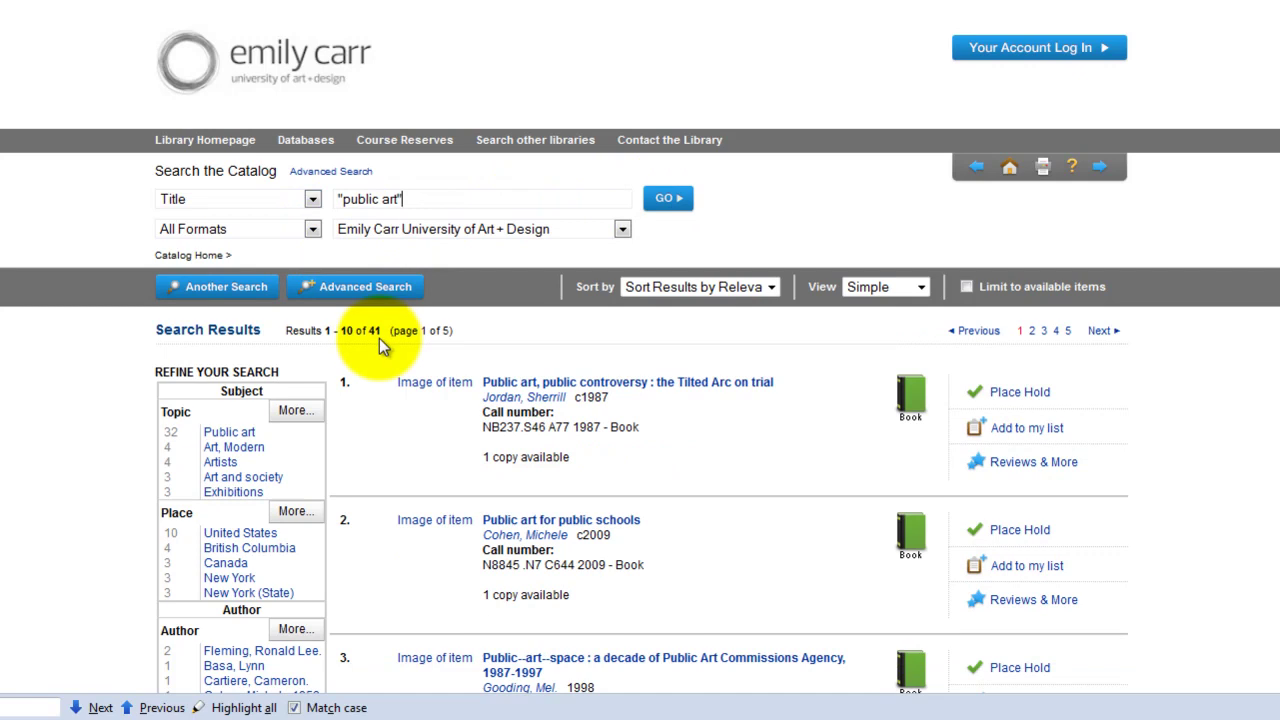